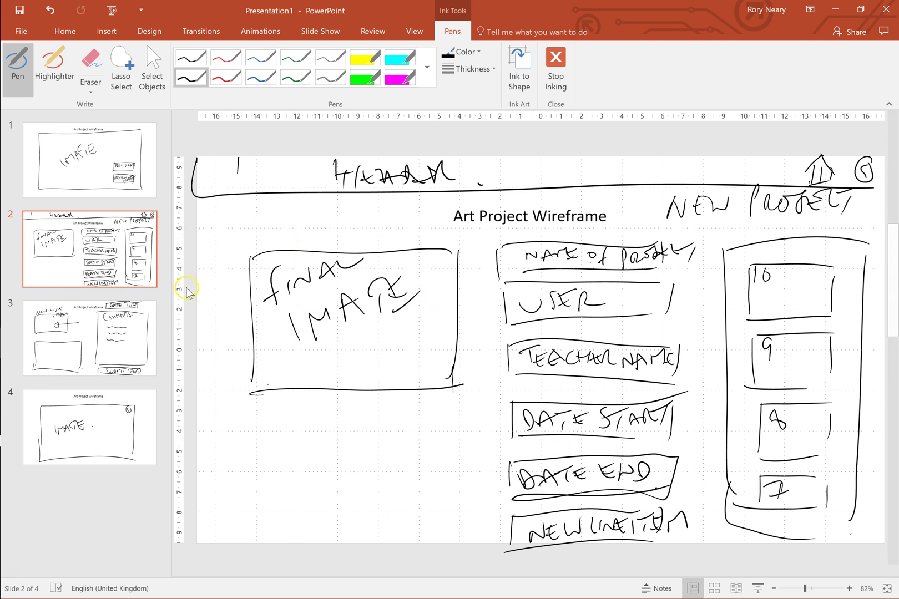
Review the Art Project Wireframe slides 1 through 4, ending on the 'IMAGE' frame sketch.
click(36, 175)
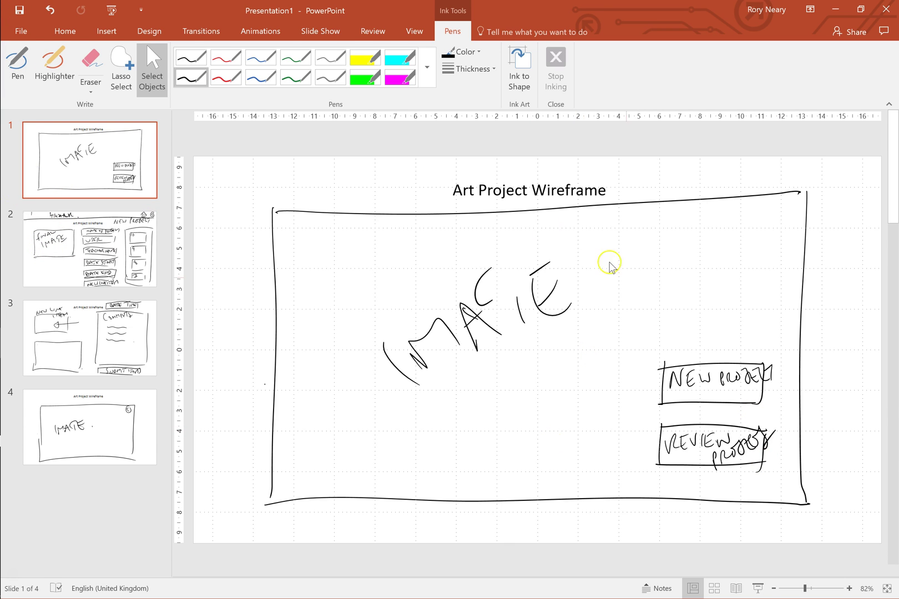
click(52, 276)
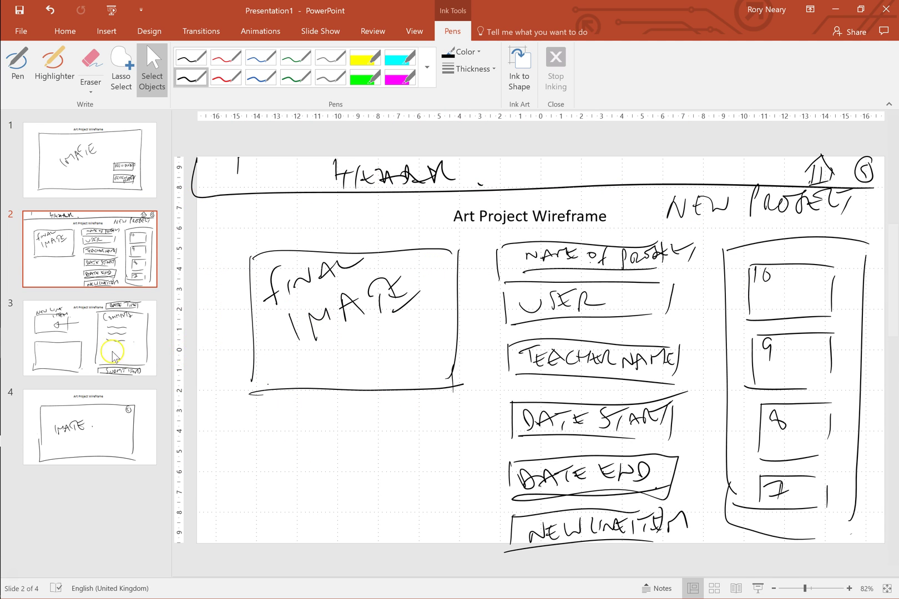
click(30, 352)
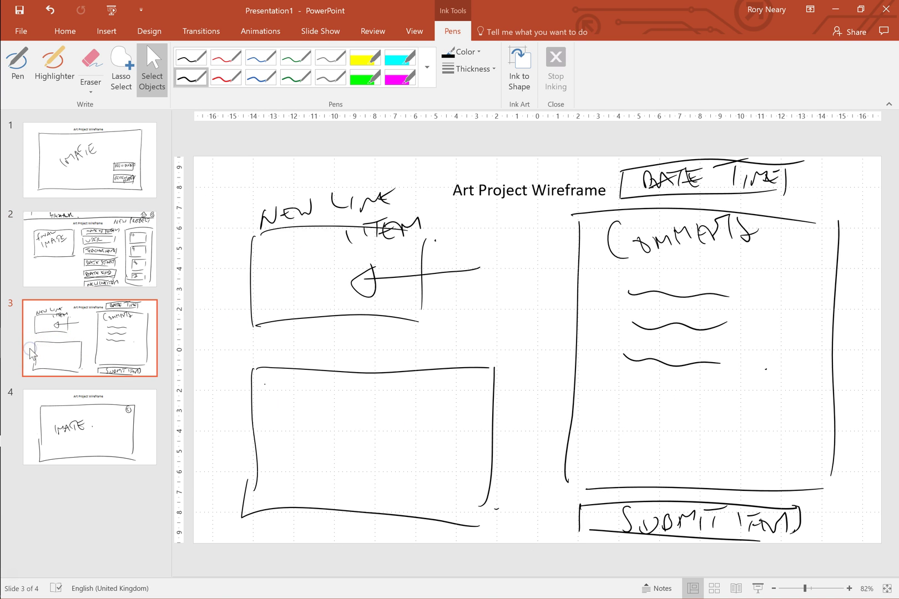
click(34, 436)
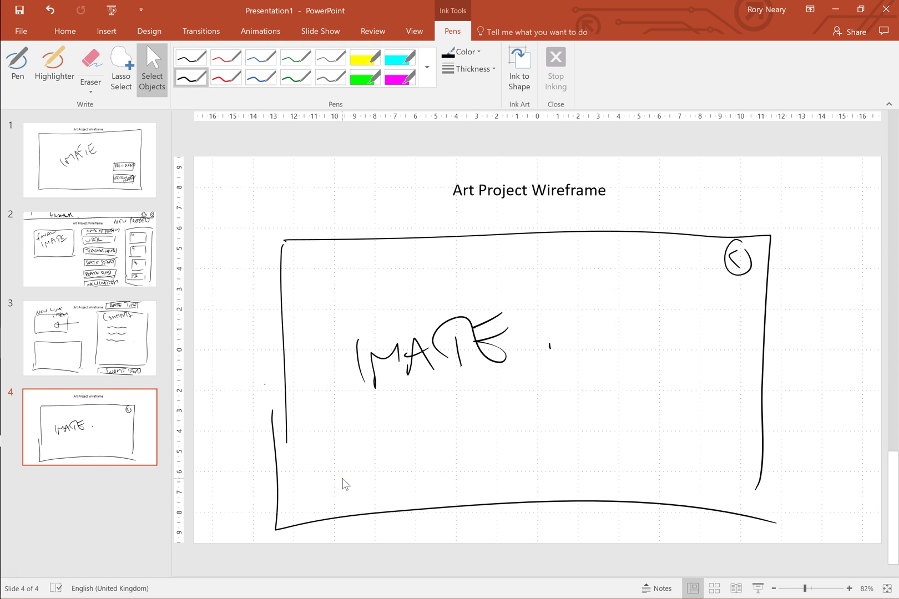
Minimize PowerPoint and bring up a new Chrome tab.
click(836, 12)
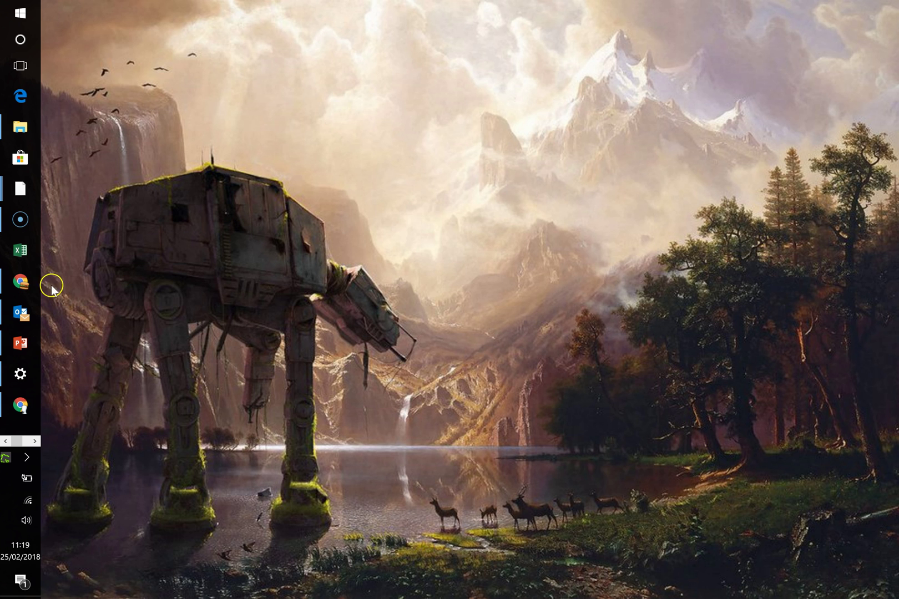
click(20, 282)
click(151, 9)
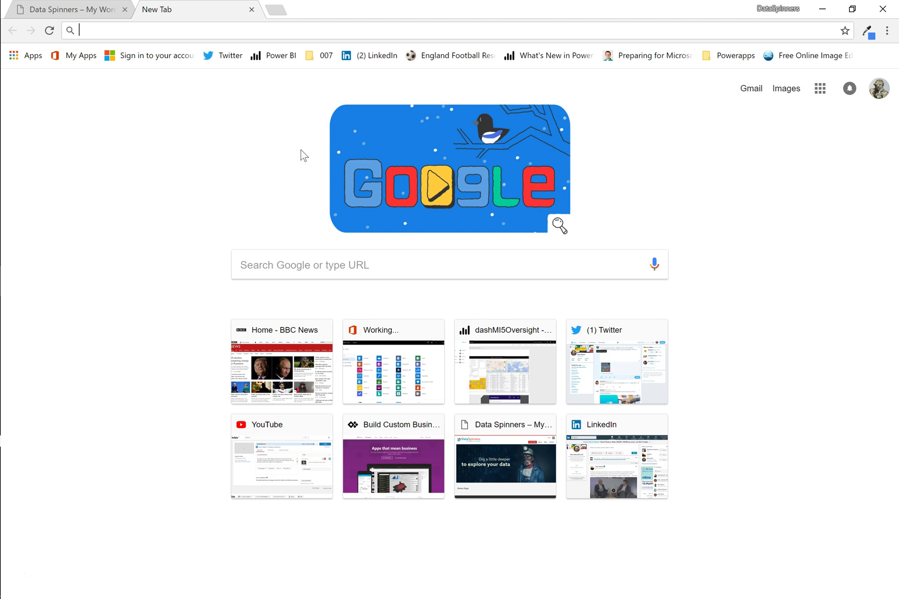
Go to the Office 365 My Apps portal and sign in with the work account, staying signed in.
click(76, 62)
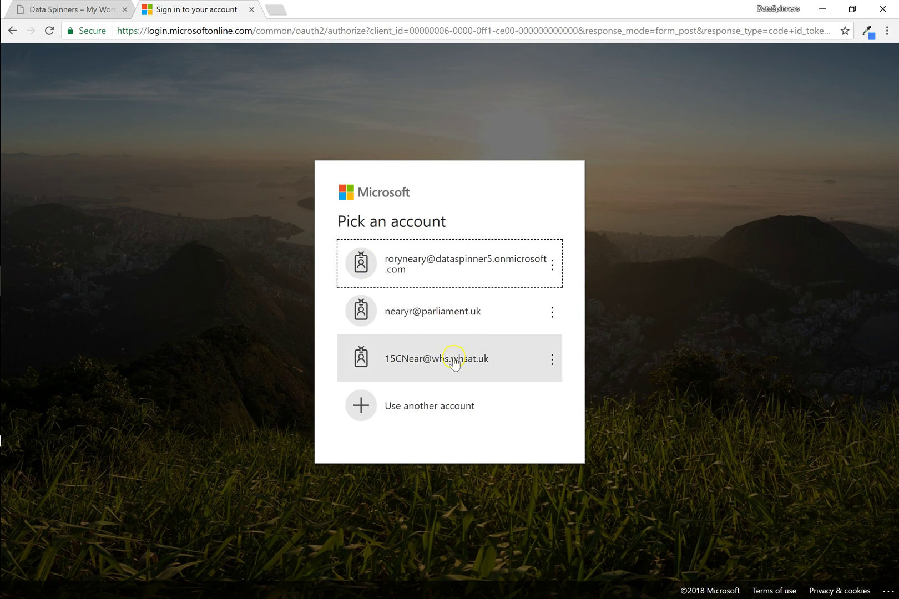
click(457, 271)
click(516, 347)
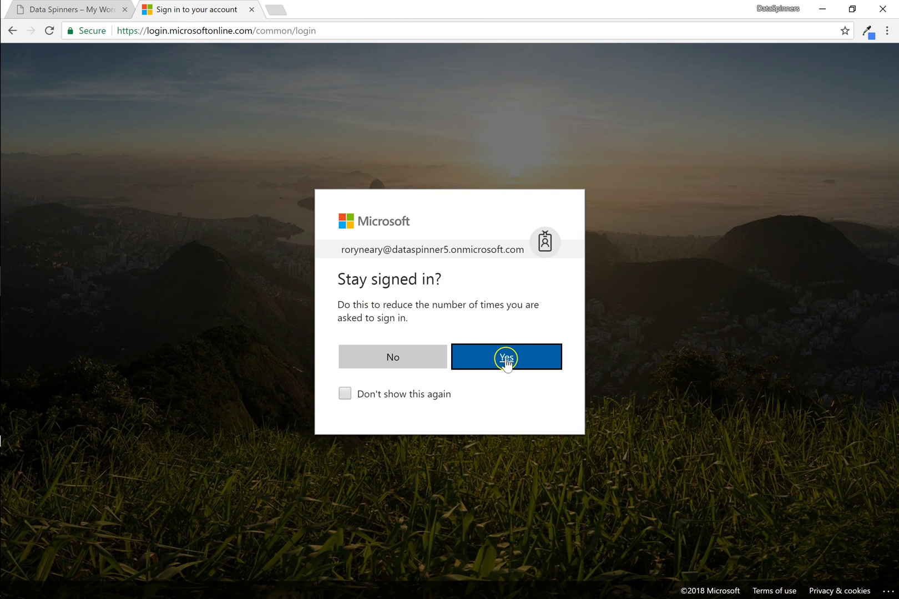
click(506, 358)
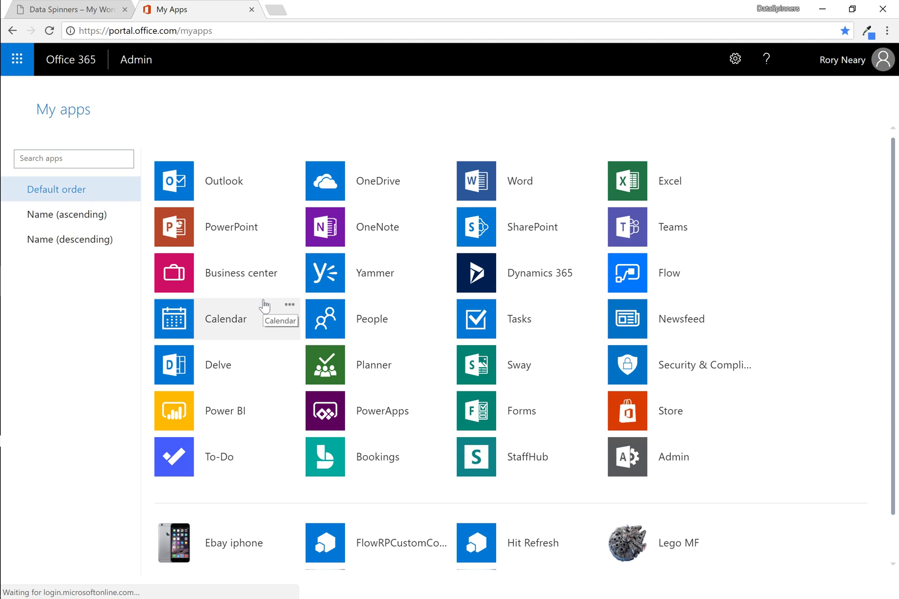
Go from SharePoint to the recent Education site and show its + New menu.
click(478, 243)
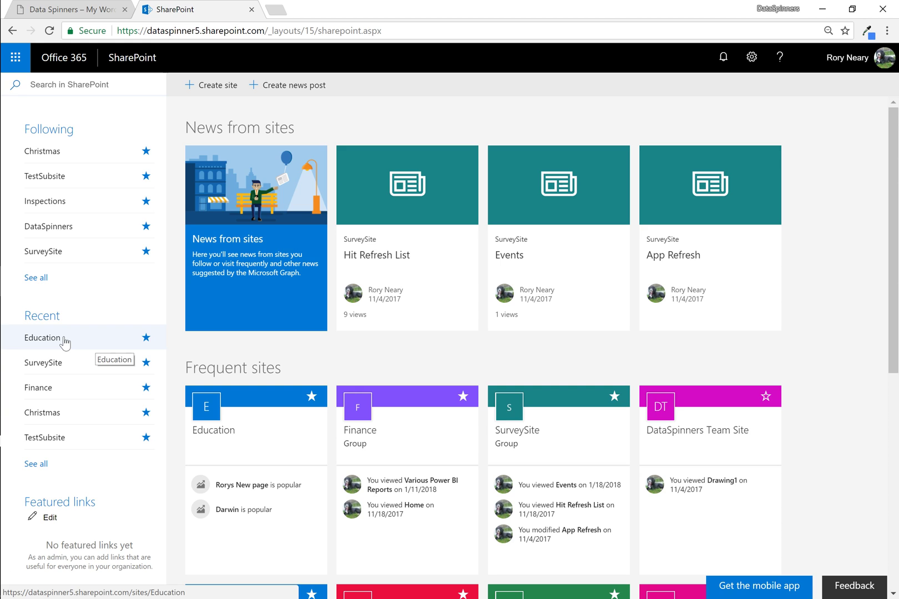
click(62, 339)
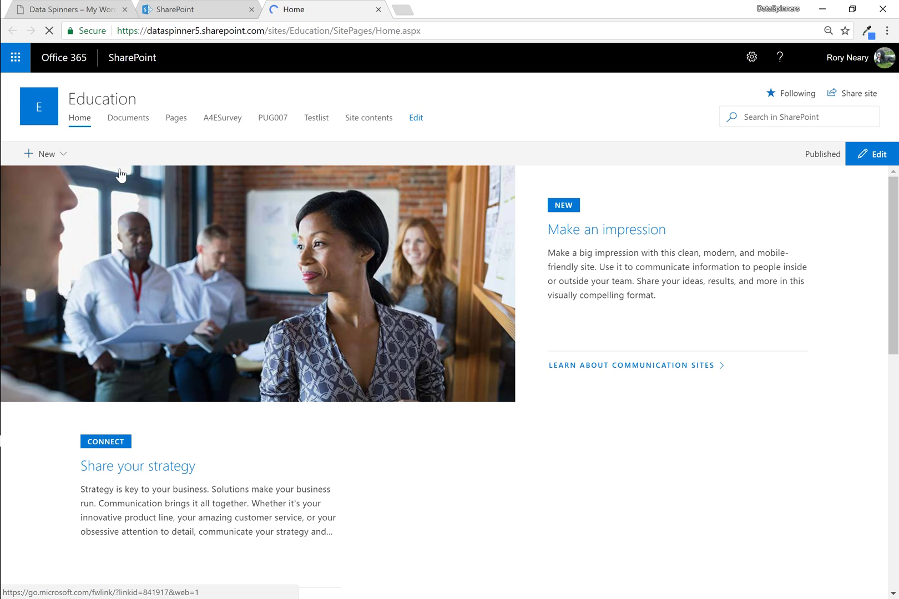
click(63, 154)
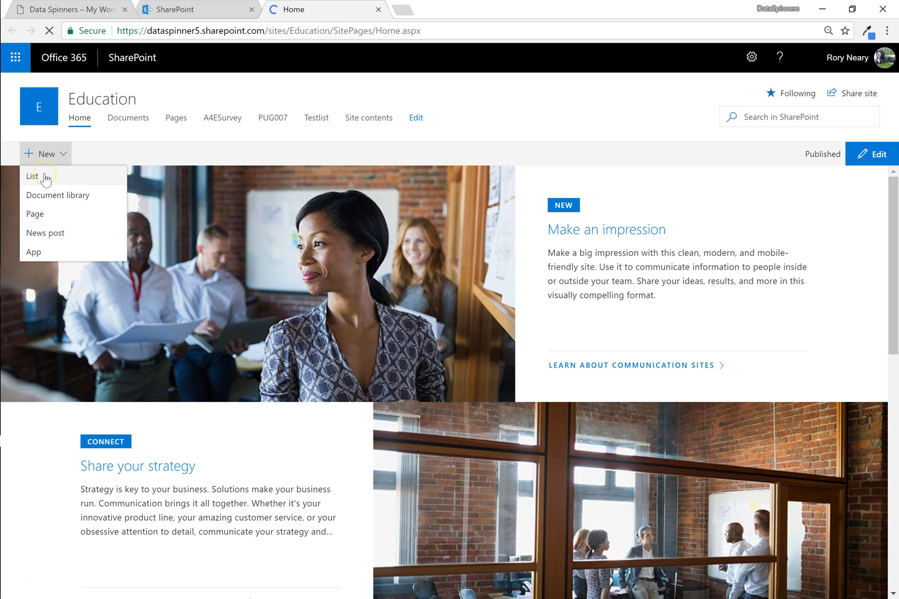
Create a new list named 'ProjectHeader' from the New menu.
click(32, 177)
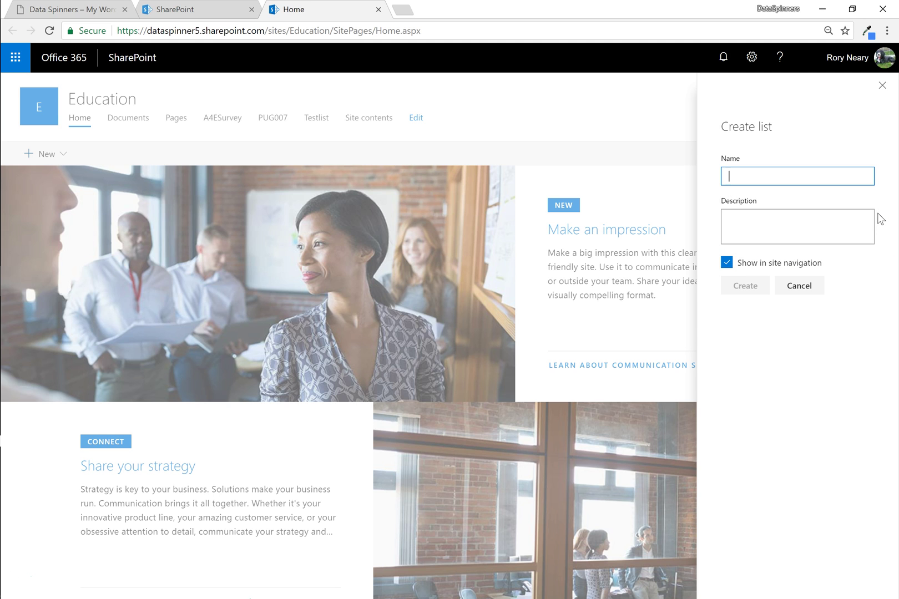
text(Project)
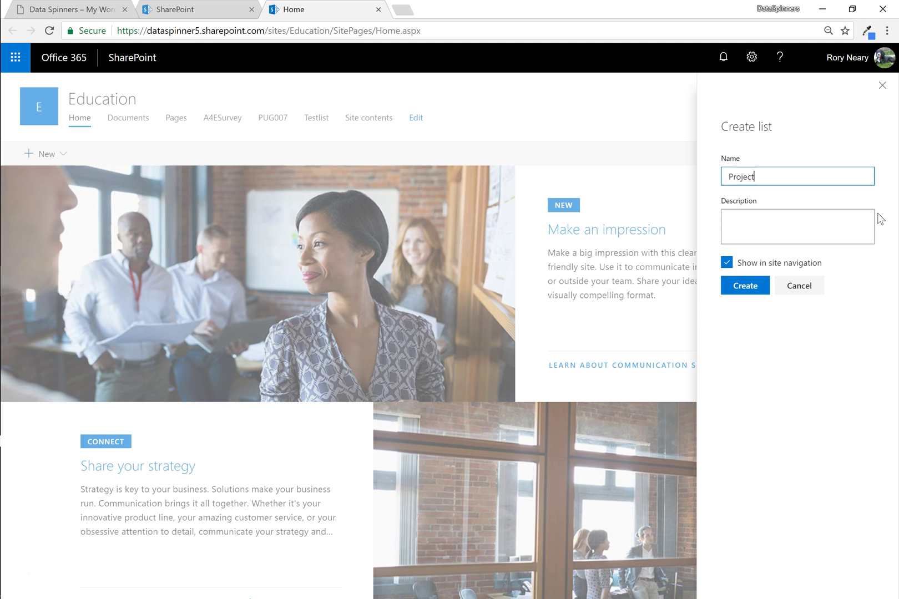
text(Header)
click(764, 214)
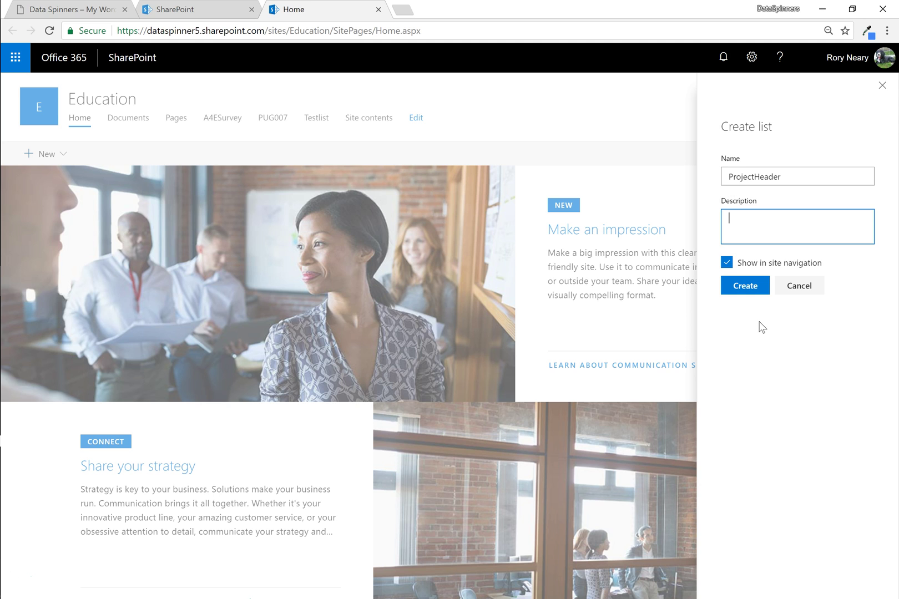
click(746, 286)
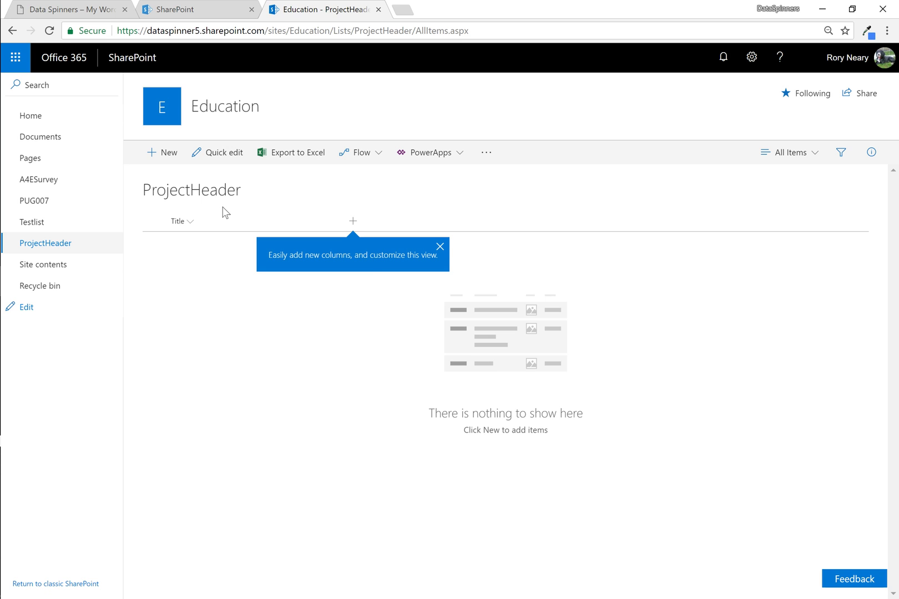
Add a single-line text column 'ProjectName' described as 'The name of the project'.
click(353, 221)
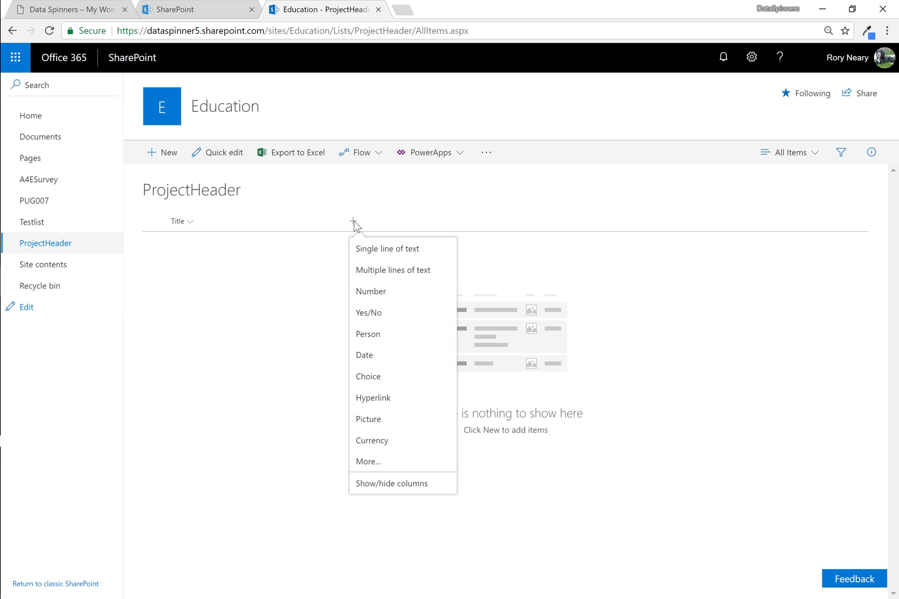
click(371, 249)
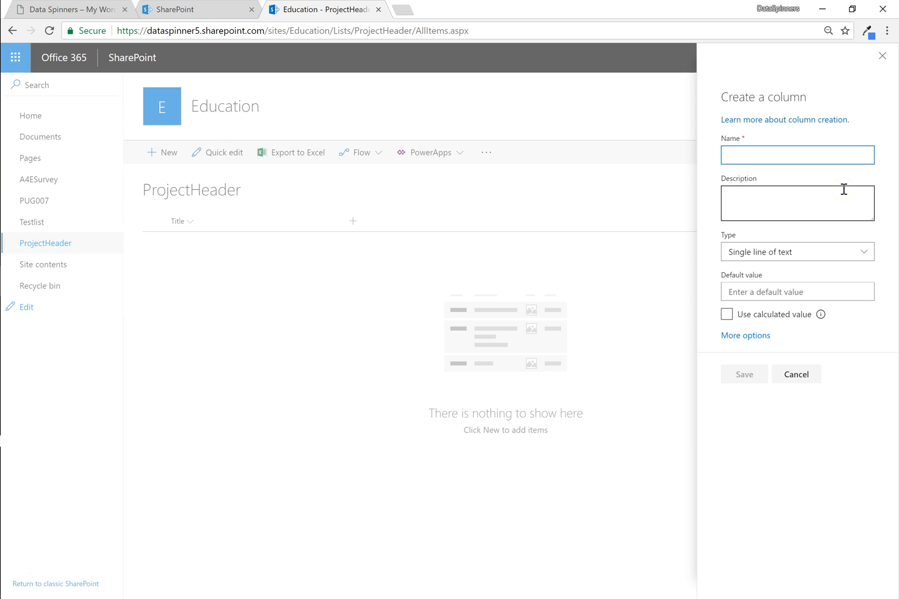
text(ProjectName)
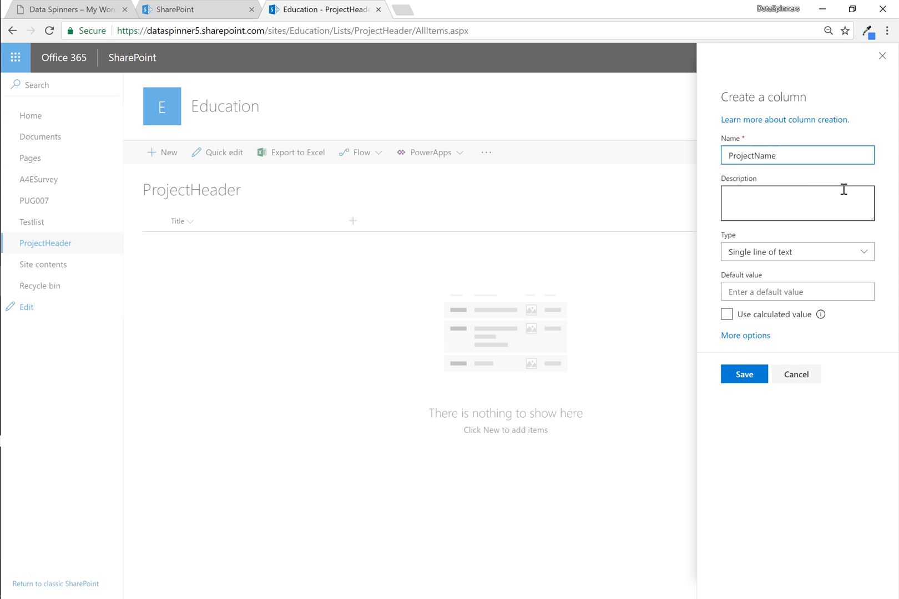
click(761, 204)
click(759, 203)
text(The name of the project)
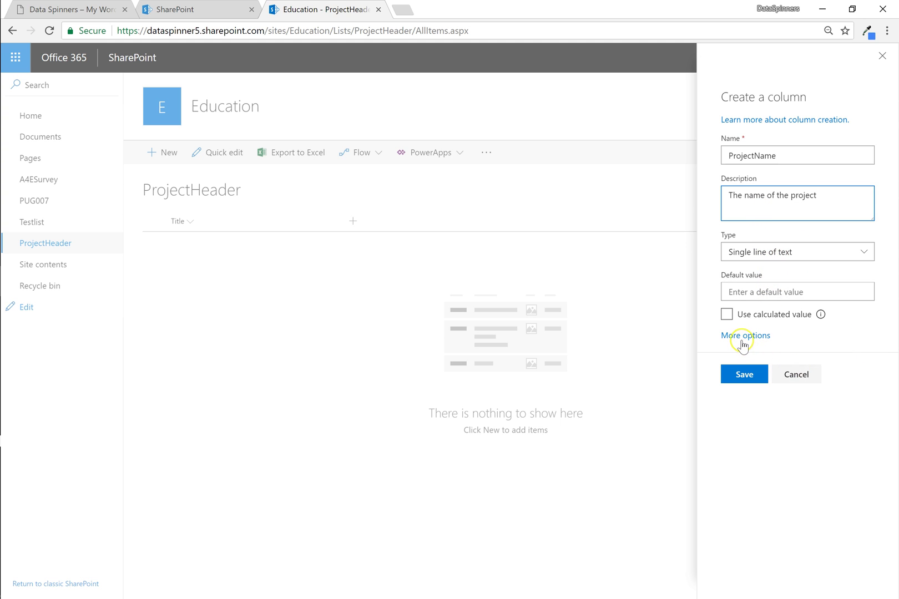
click(742, 336)
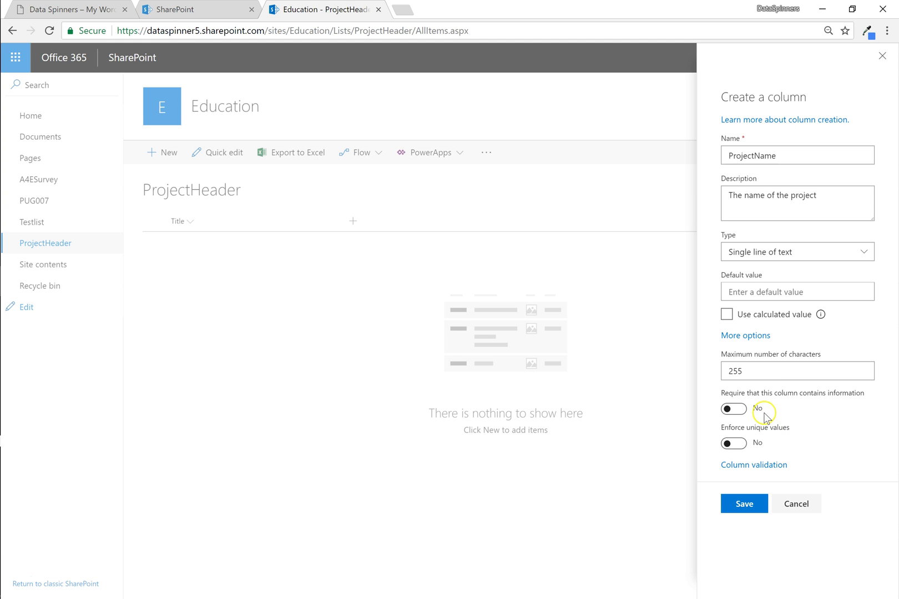
click(749, 506)
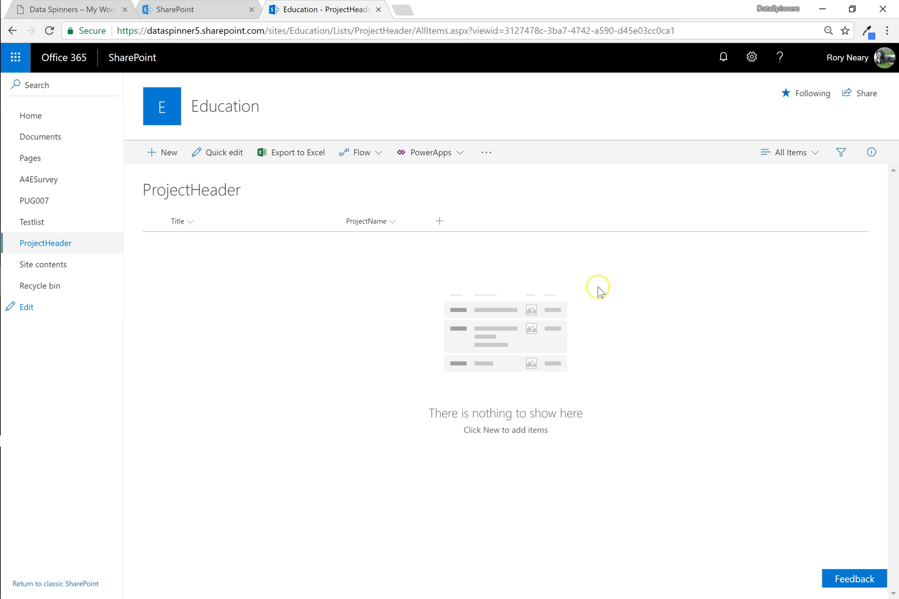
Tick Created in Show/hide columns so the view shows Title, ProjectName and Created.
click(439, 221)
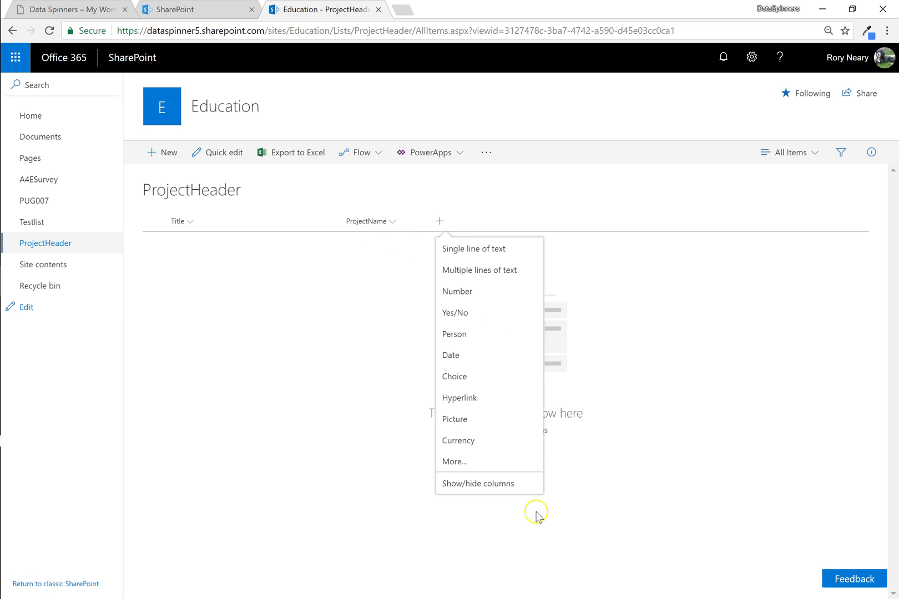
click(500, 486)
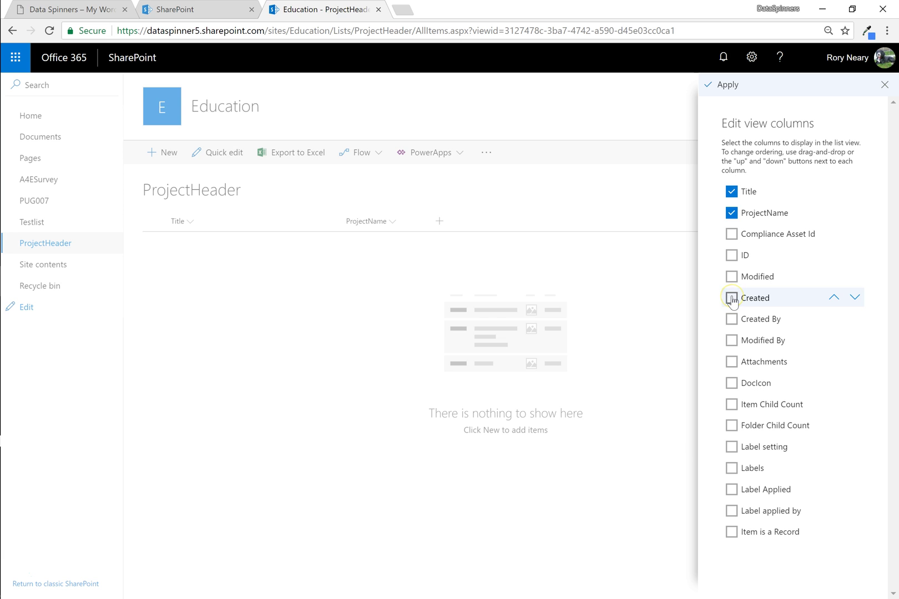
click(731, 297)
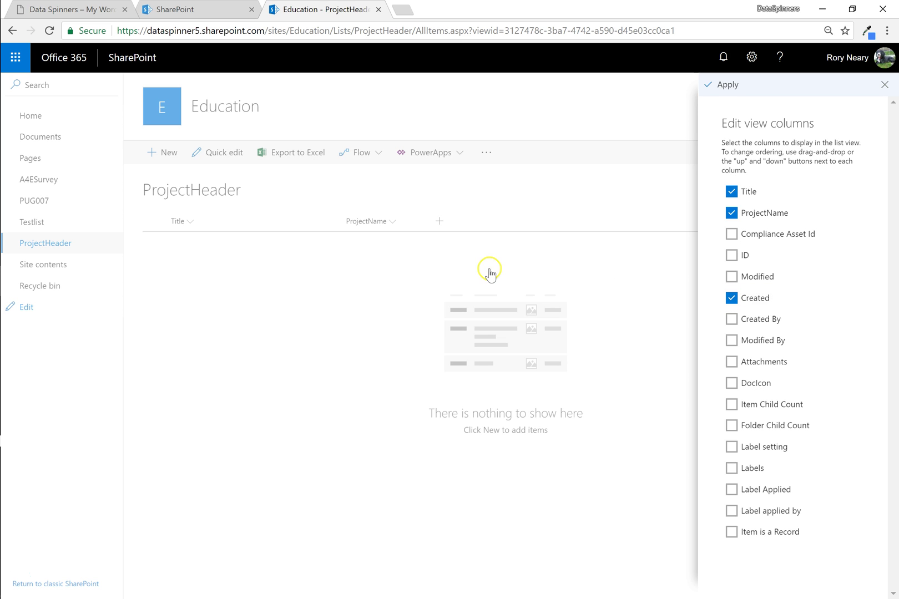
click(727, 85)
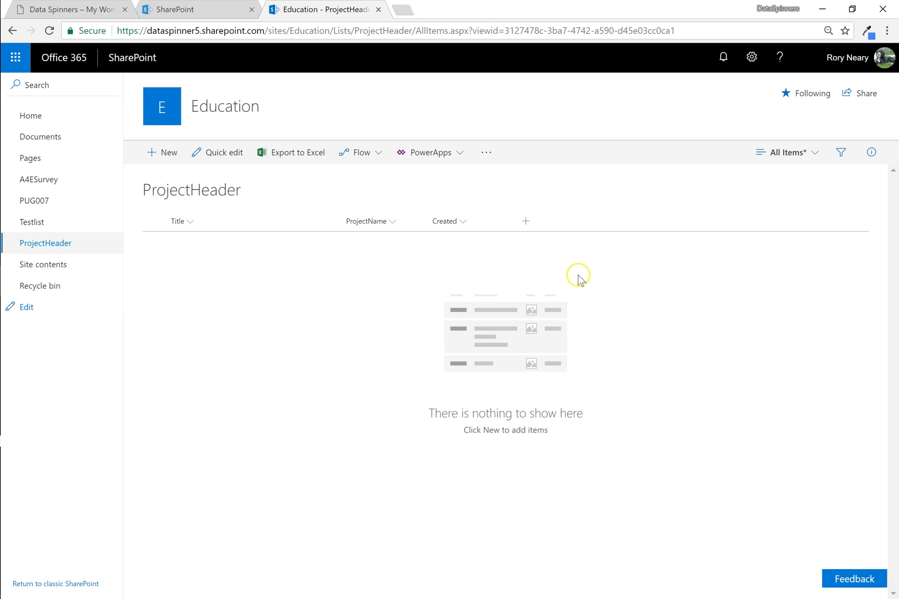
Add a first item titled 'test' with ProjectName 'Test project'.
click(161, 155)
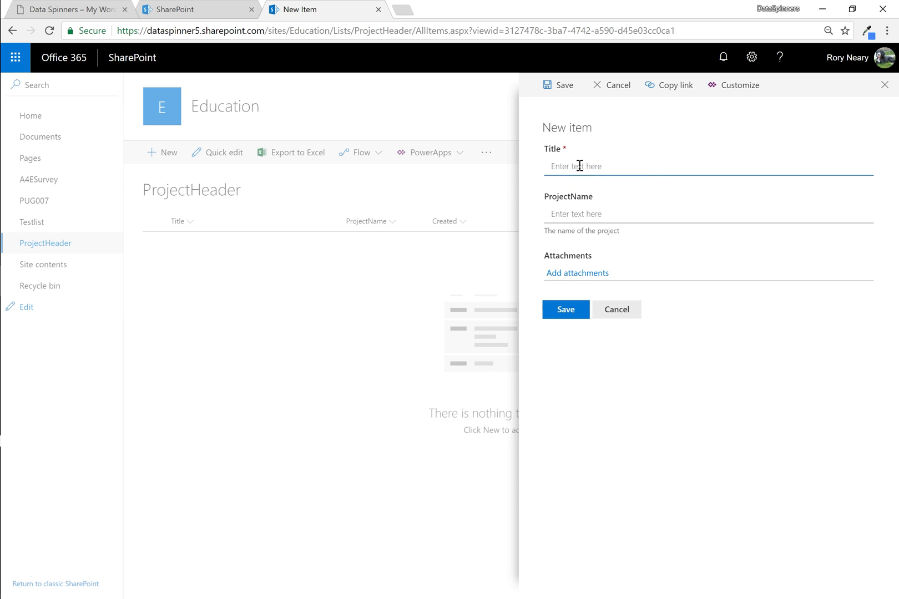
text(test)
click(592, 219)
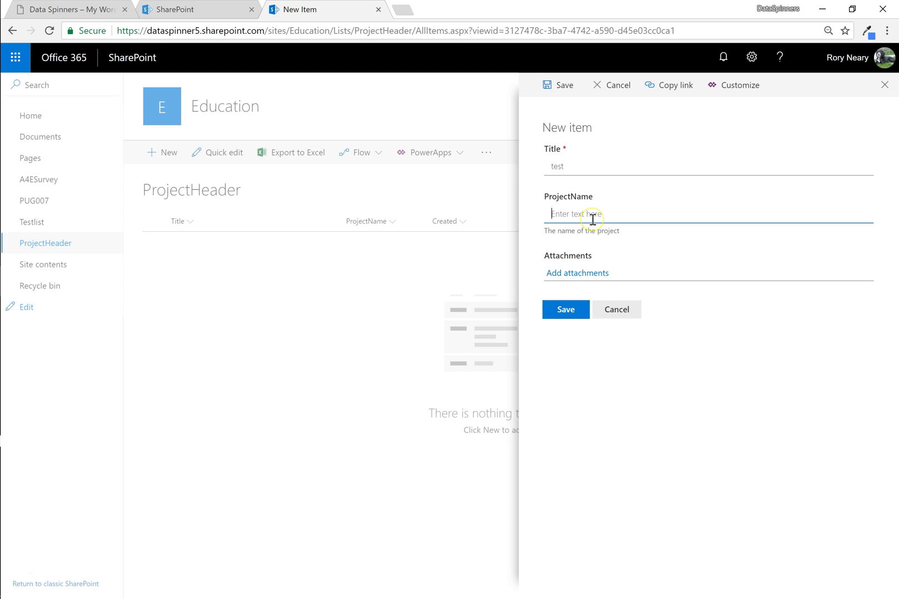
text(Test project)
click(570, 314)
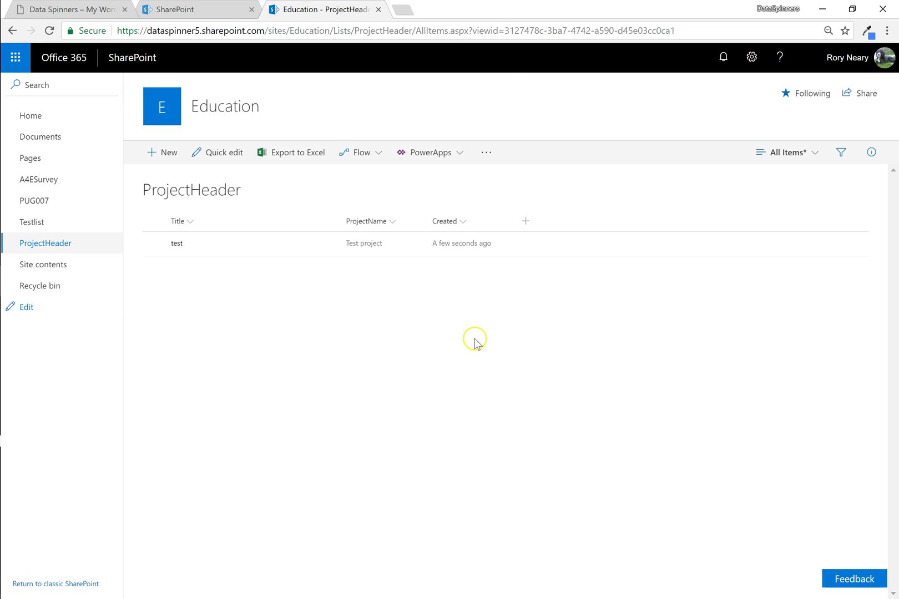
Bring up the test item's details pane and scroll through its properties.
right_click(453, 248)
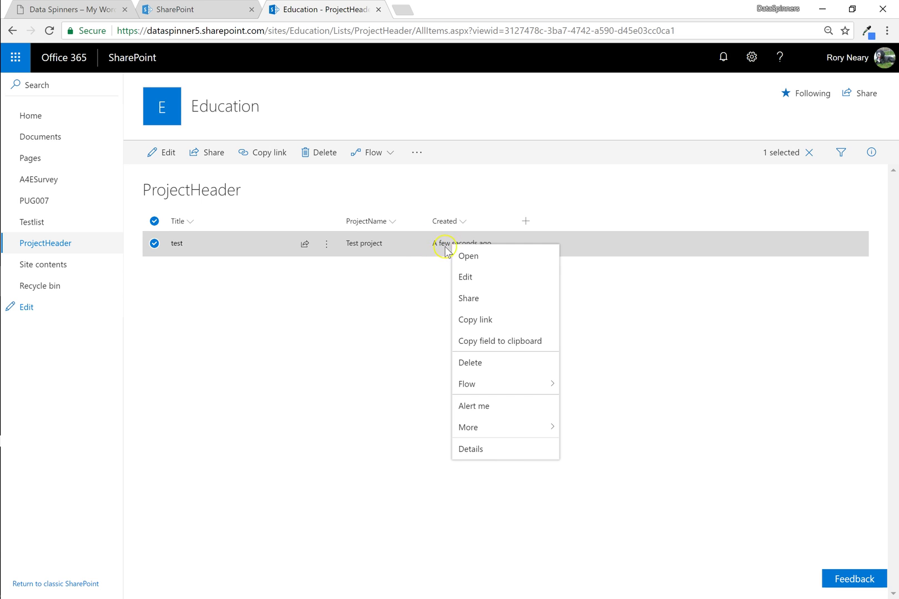
click(504, 450)
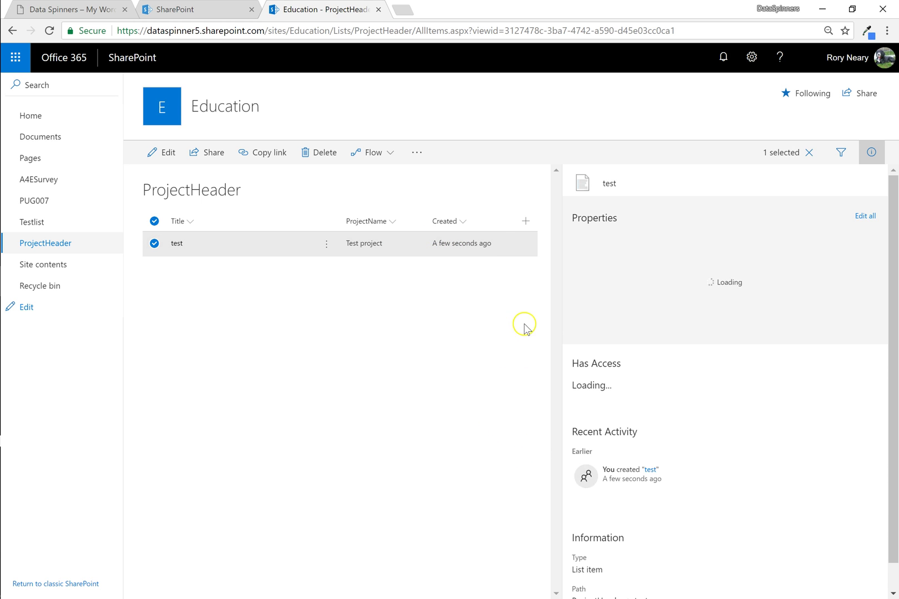
scroll(687, 427, down, 2)
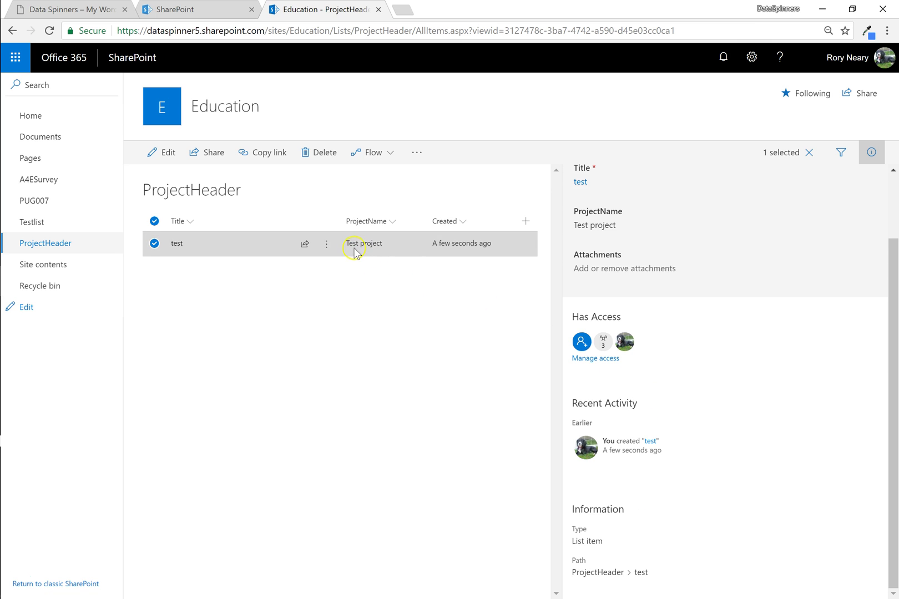
Review the Columns section in ProjectHeader's List settings, then return to the list view.
click(750, 68)
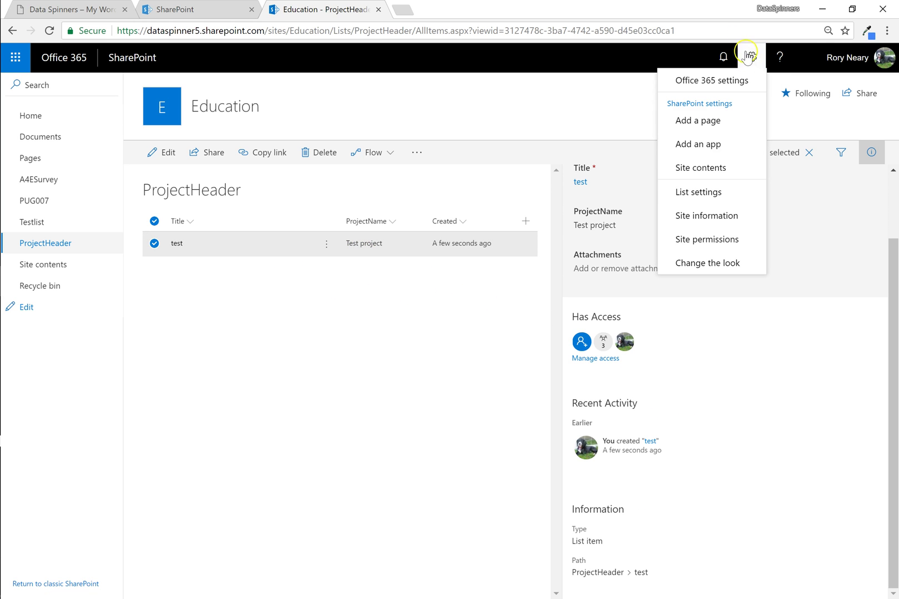
click(702, 192)
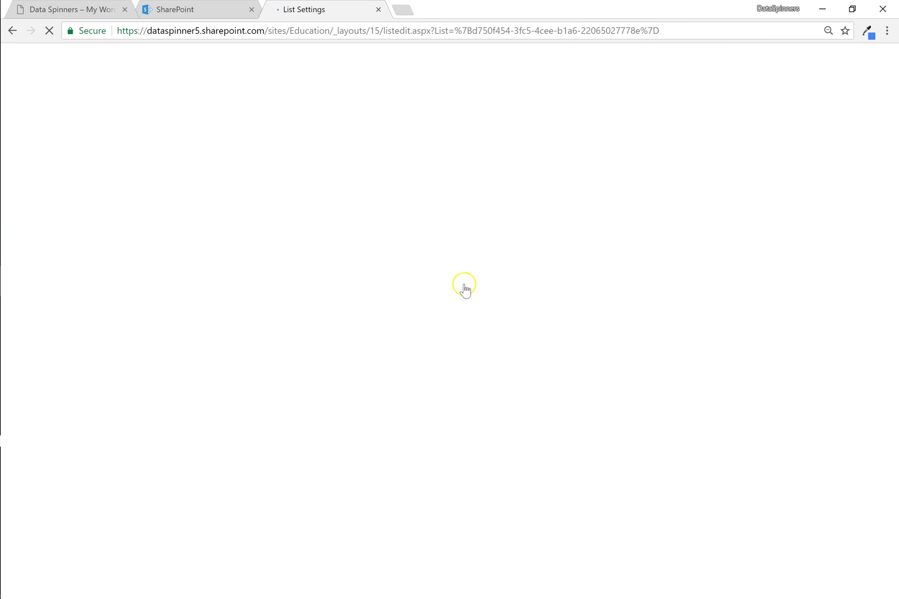
scroll(260, 309, down, 2)
scroll(260, 309, down, 1)
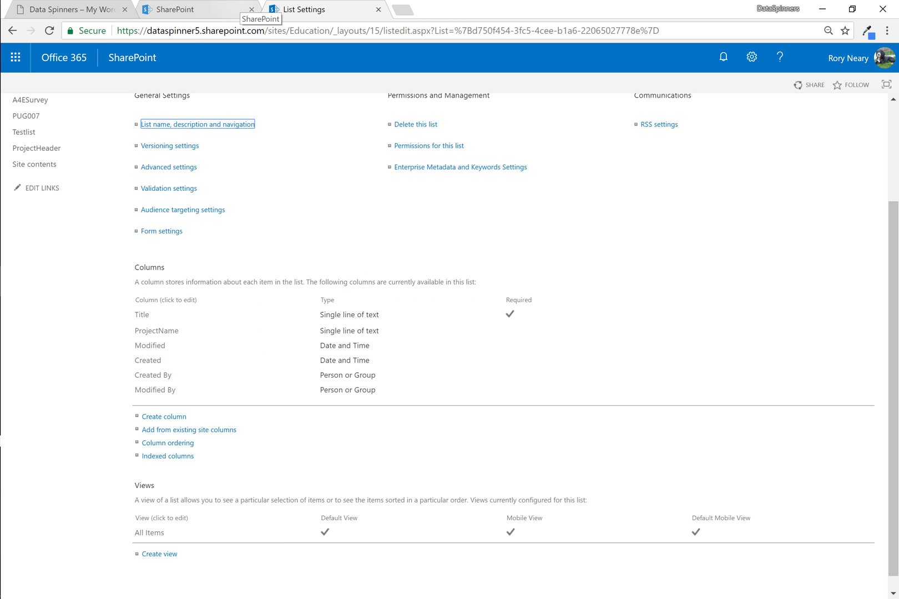
click(217, 12)
click(288, 8)
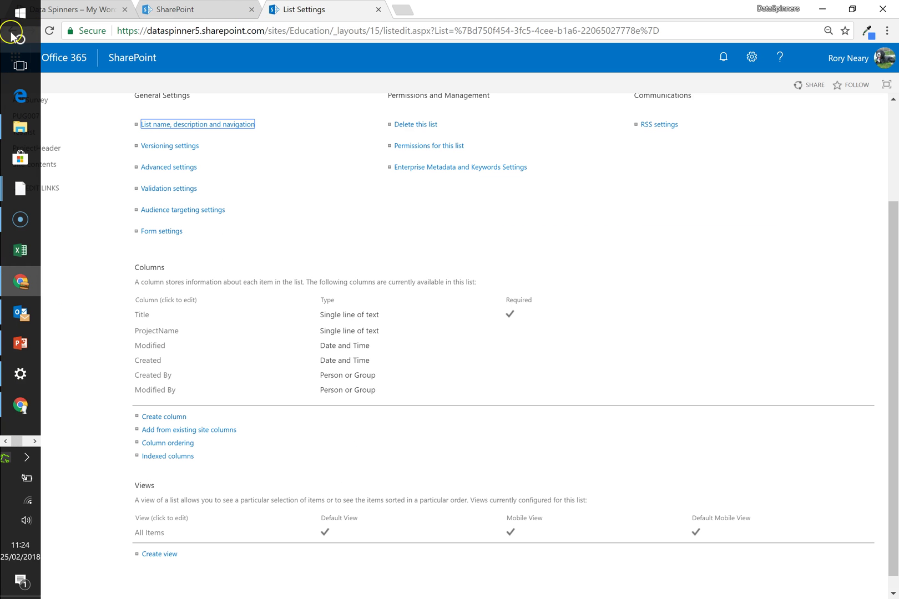
click(19, 30)
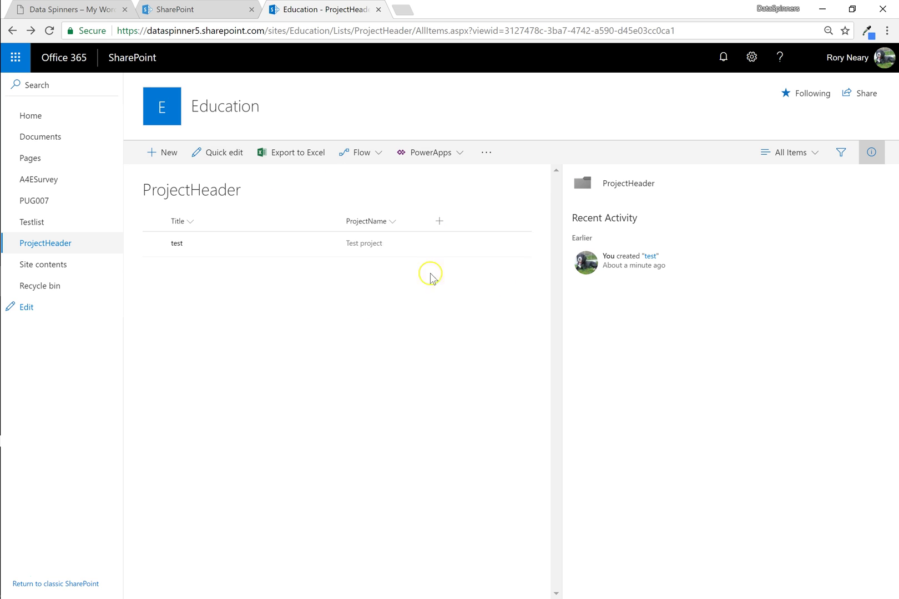
Close the details pane and try shortcut menus around the ProjectName column.
click(871, 152)
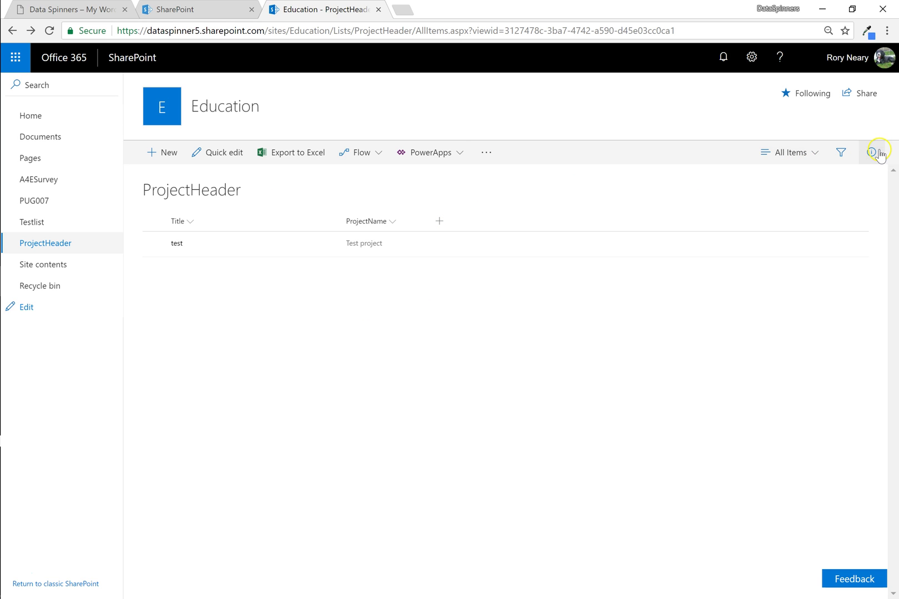
right_click(488, 223)
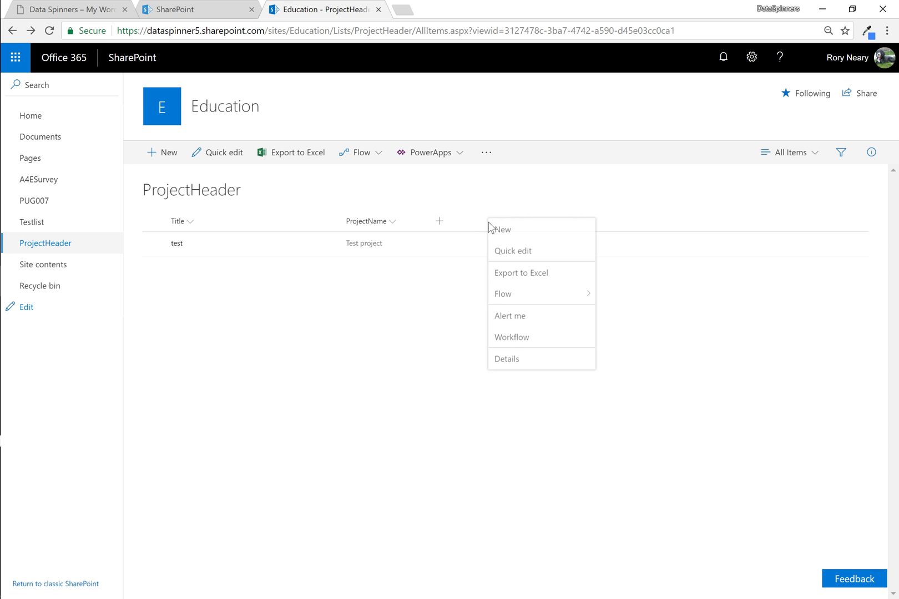
right_click(383, 221)
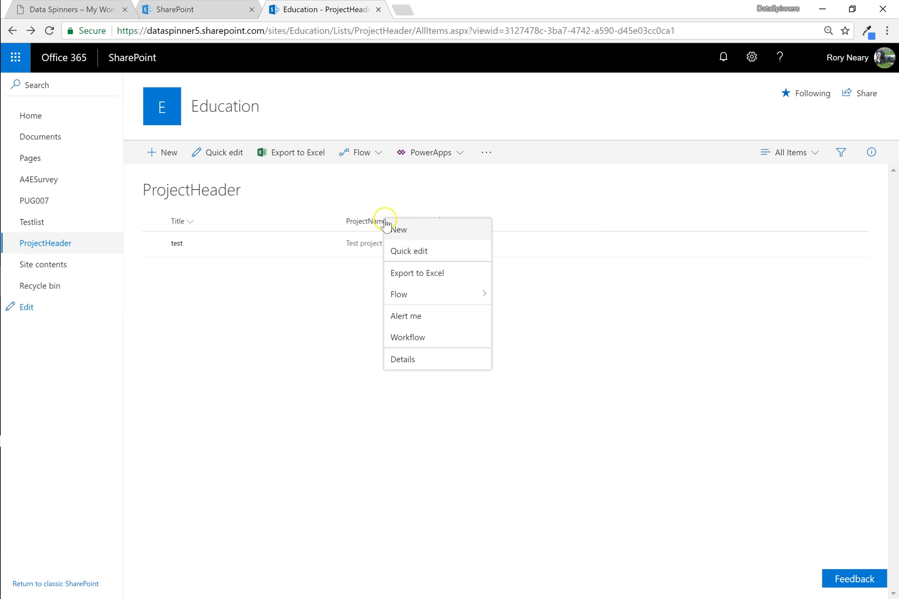
right_click(328, 283)
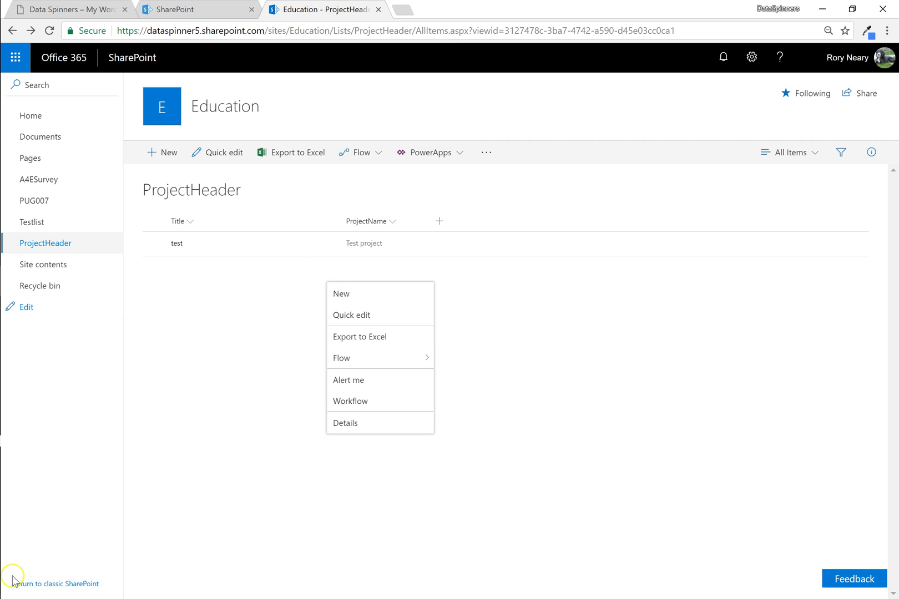
click(225, 366)
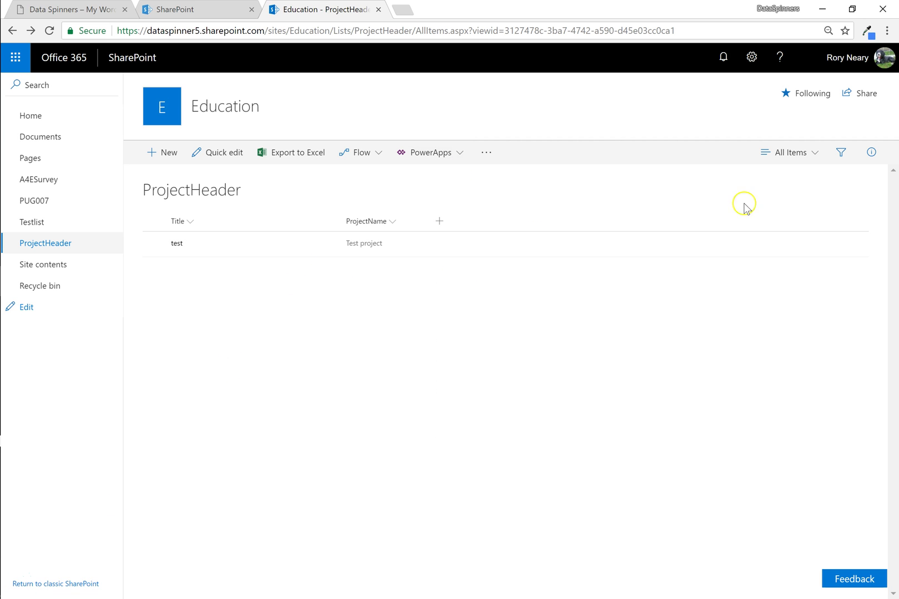
Choose Edit current view for All Items from the views dropdown.
click(812, 160)
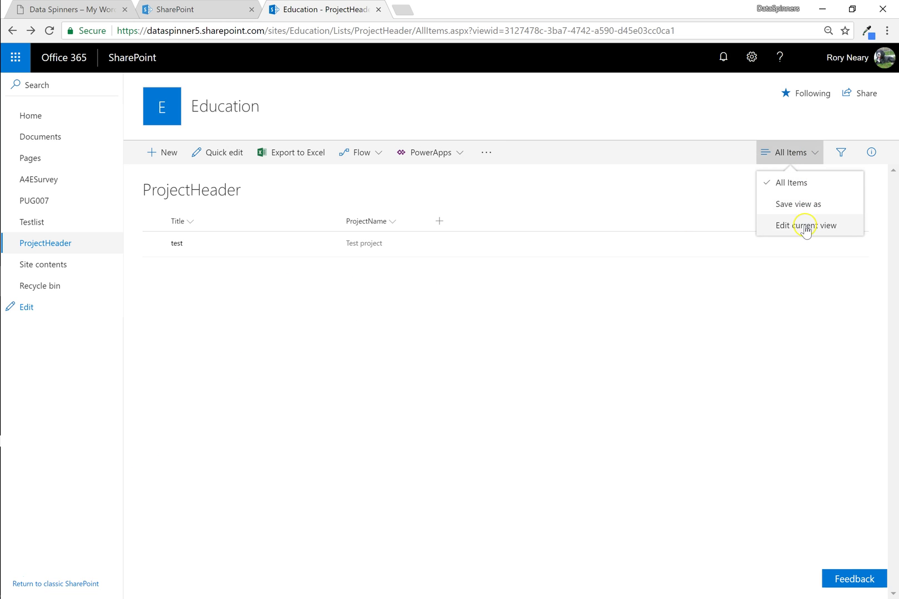
click(779, 233)
click(427, 351)
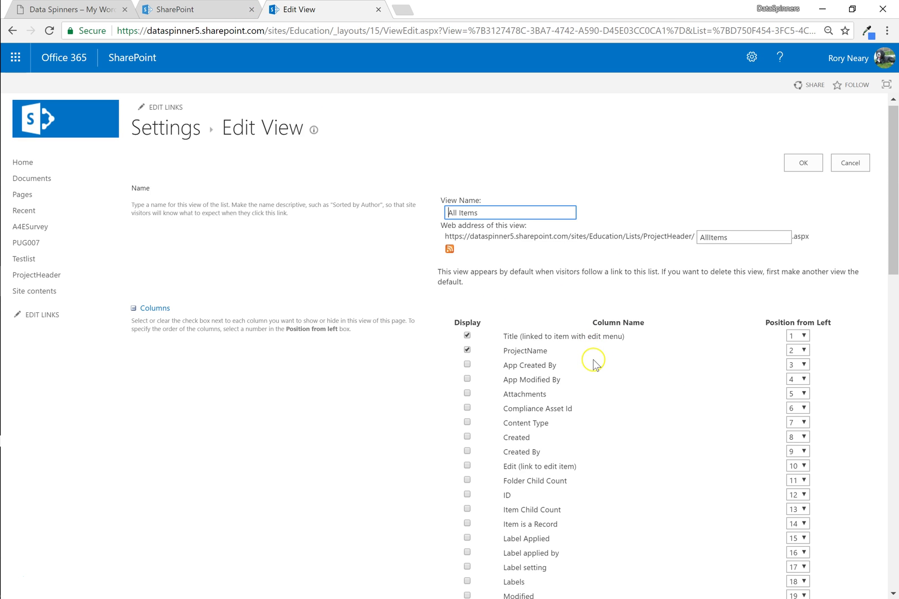
Tick Display for Created and Modified in the All Items view and save it.
scroll(592, 365, down, 1)
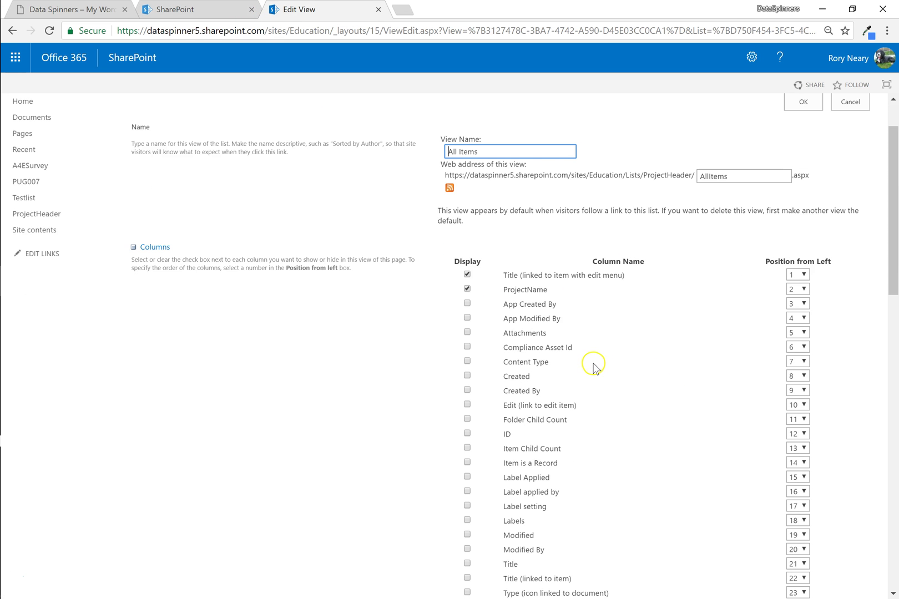
click(467, 376)
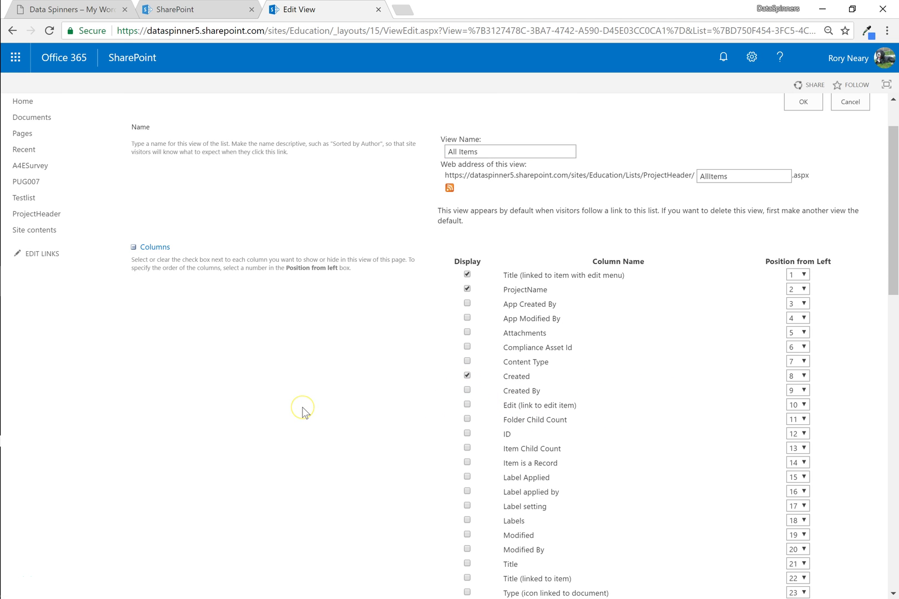
scroll(306, 414, down, 1)
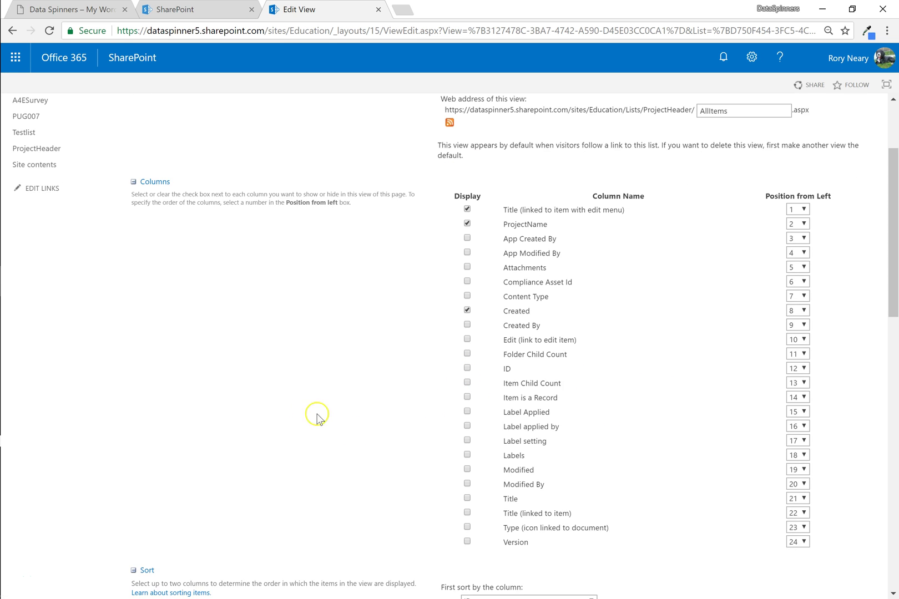
click(466, 470)
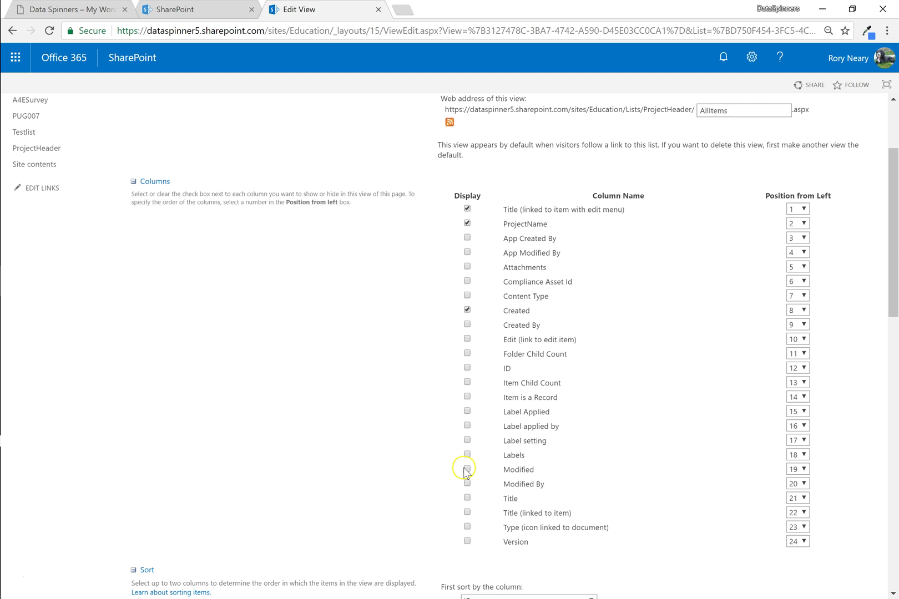
click(467, 469)
scroll(345, 446, down, 3)
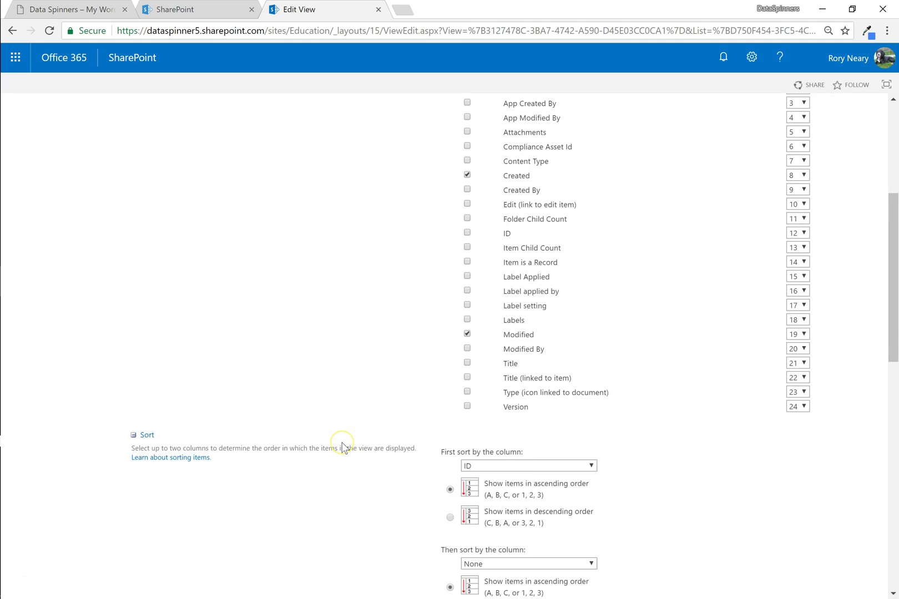
scroll(342, 446, up, 5)
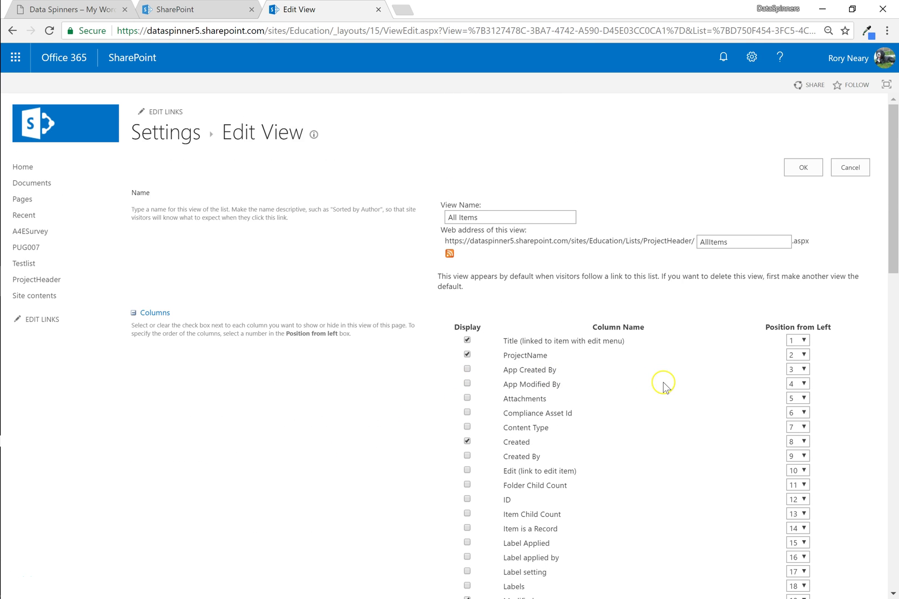
click(802, 168)
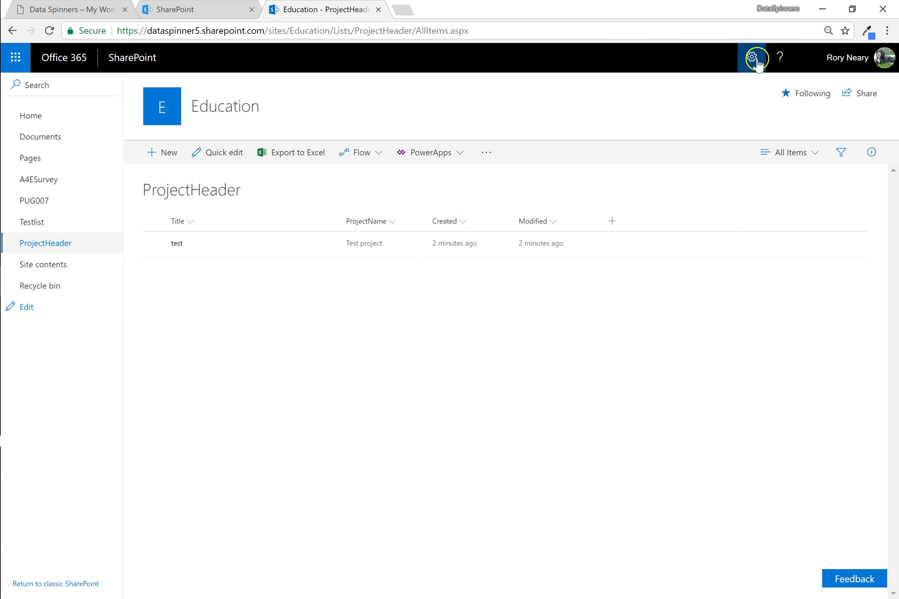
In List settings, set the Title column's 'Require that this column contains information' to No.
click(751, 58)
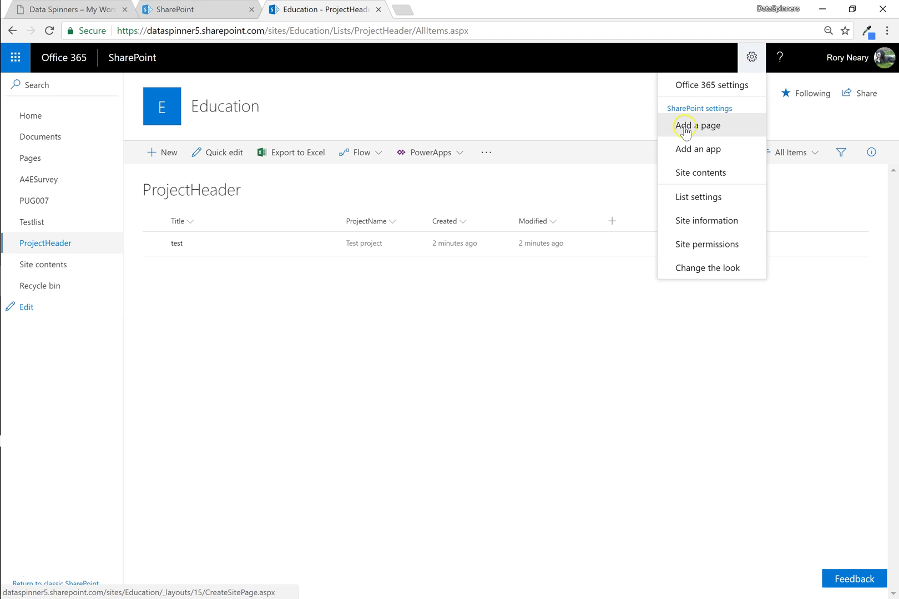
click(708, 201)
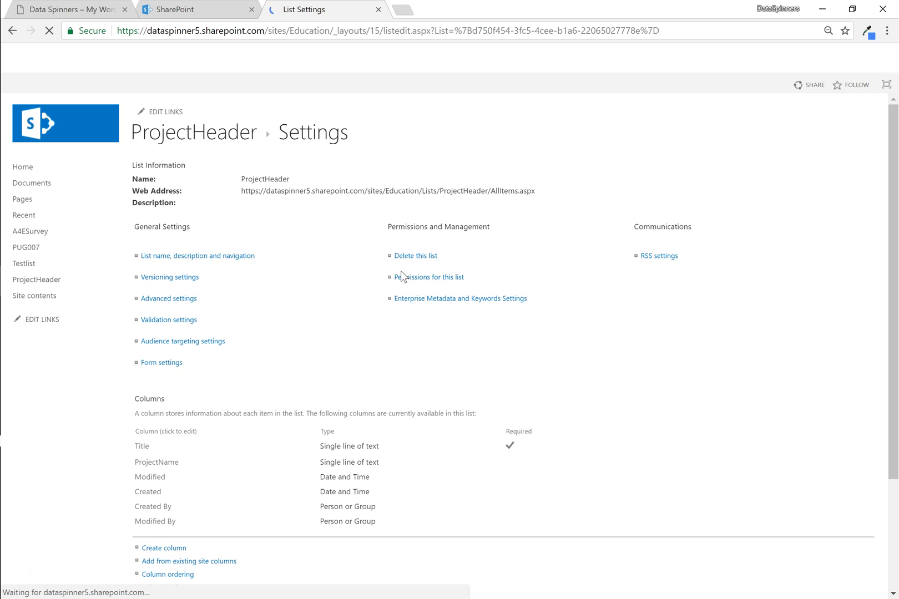
scroll(297, 405, down, 2)
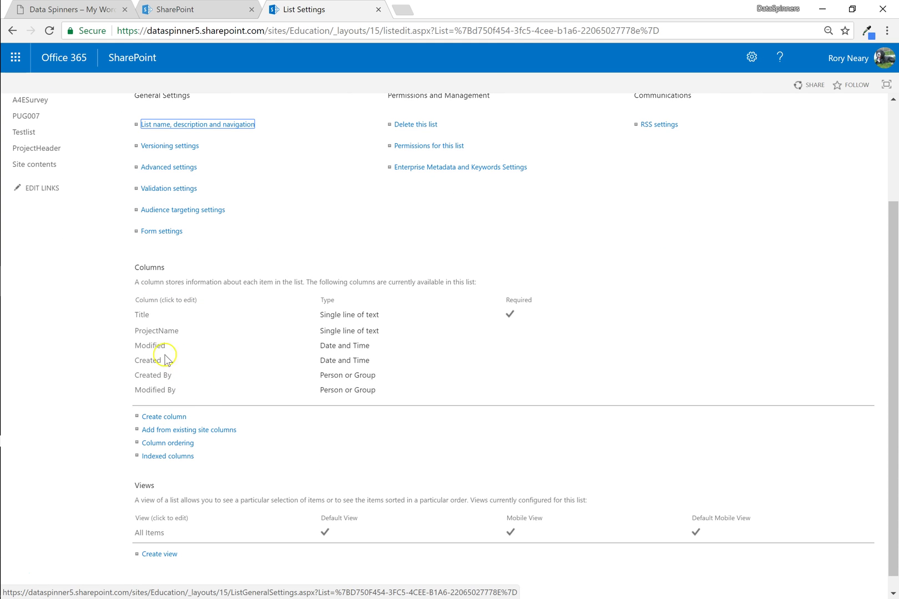
click(142, 315)
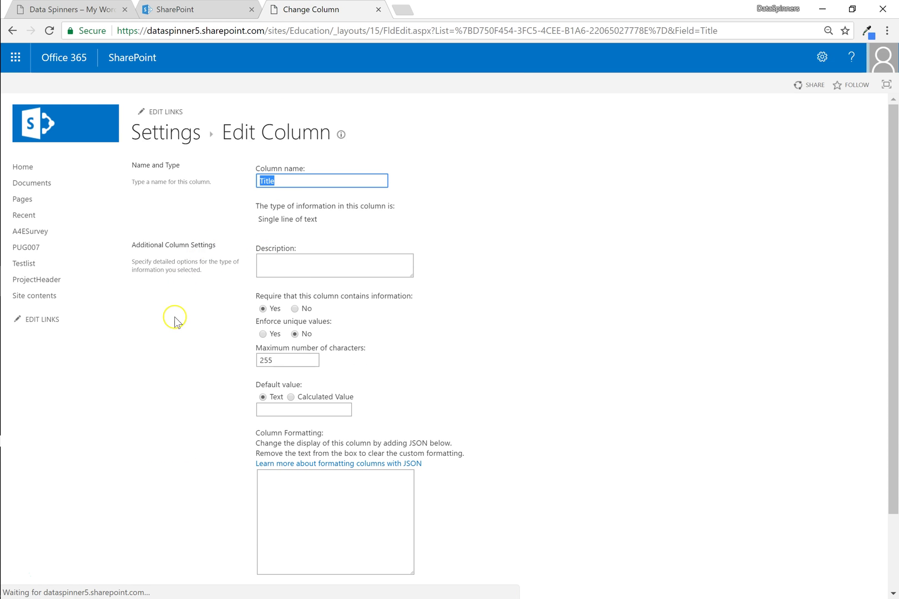
click(300, 312)
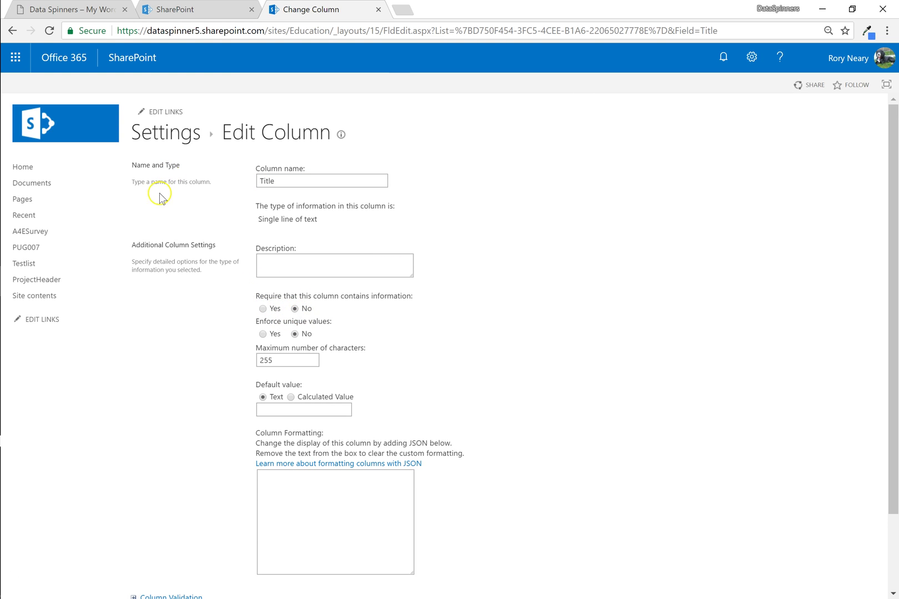
scroll(656, 394, down, 2)
click(811, 532)
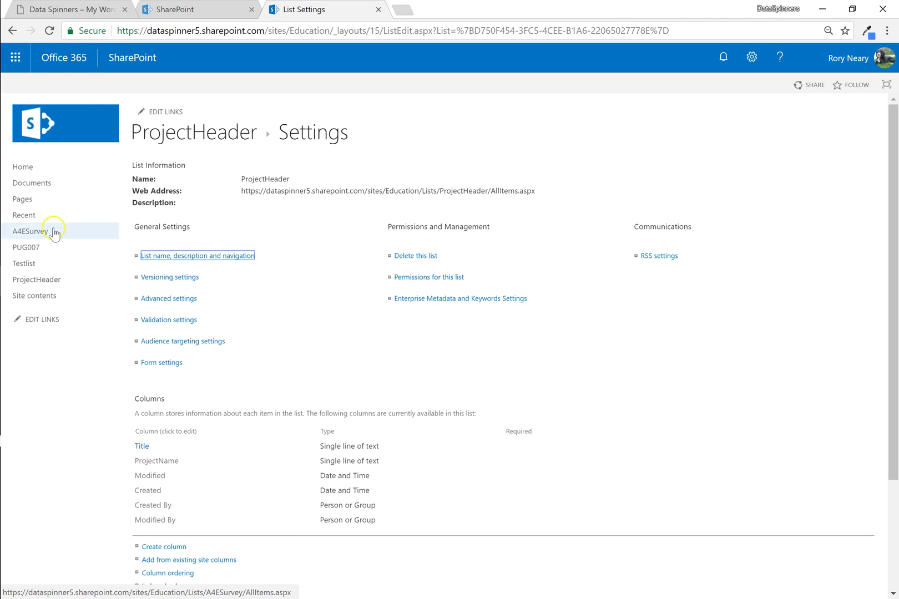
Untick Title in the All Items view so only ProjectName, Created and Modified display.
click(45, 283)
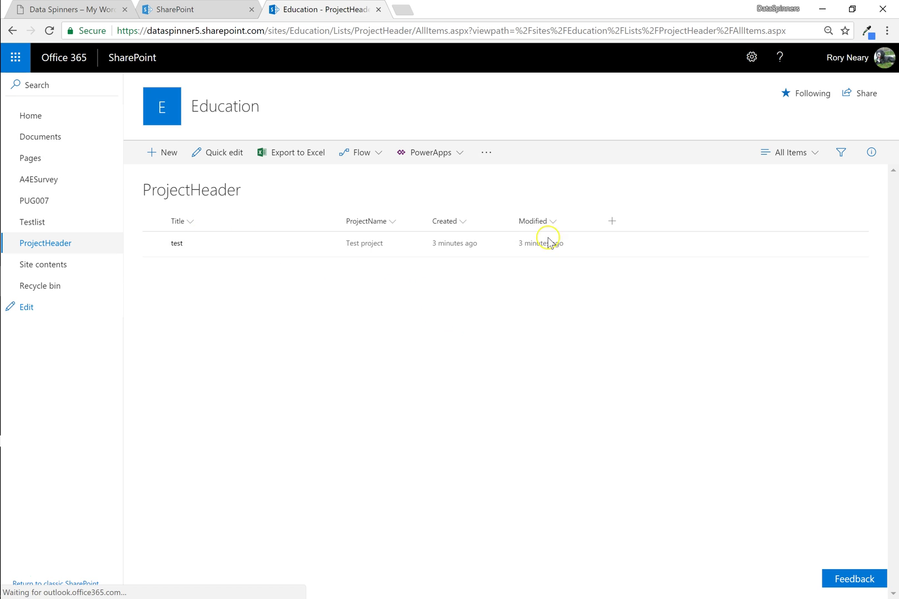
click(815, 158)
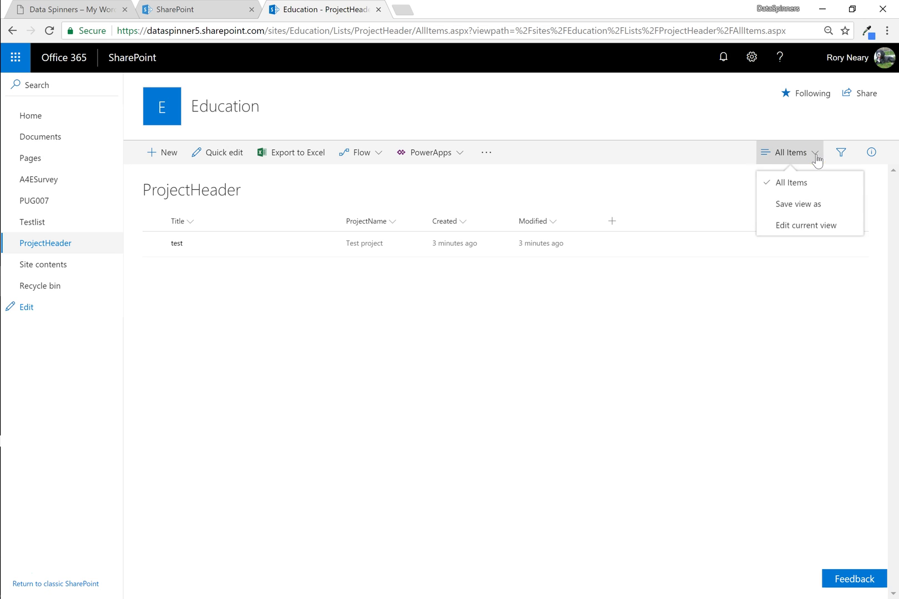
click(802, 226)
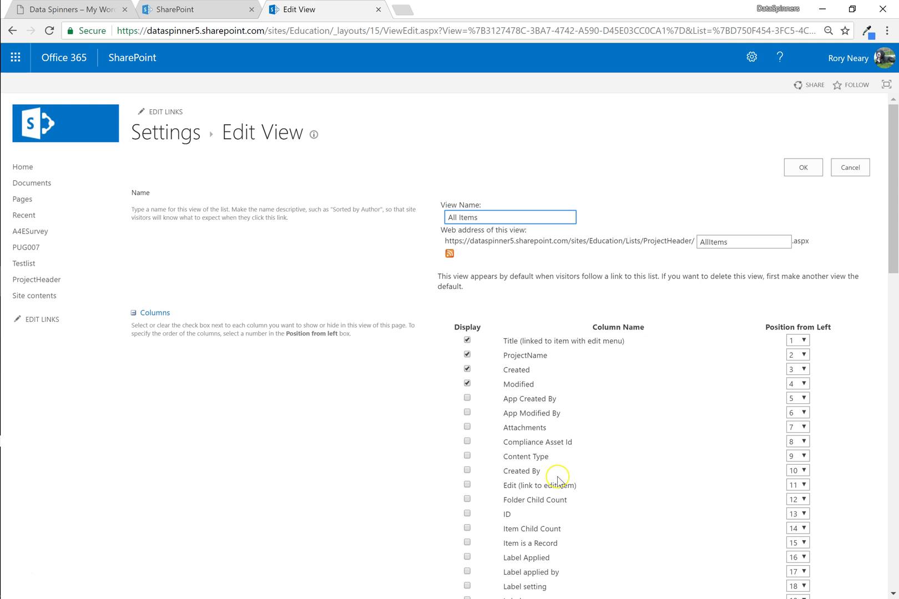
click(467, 340)
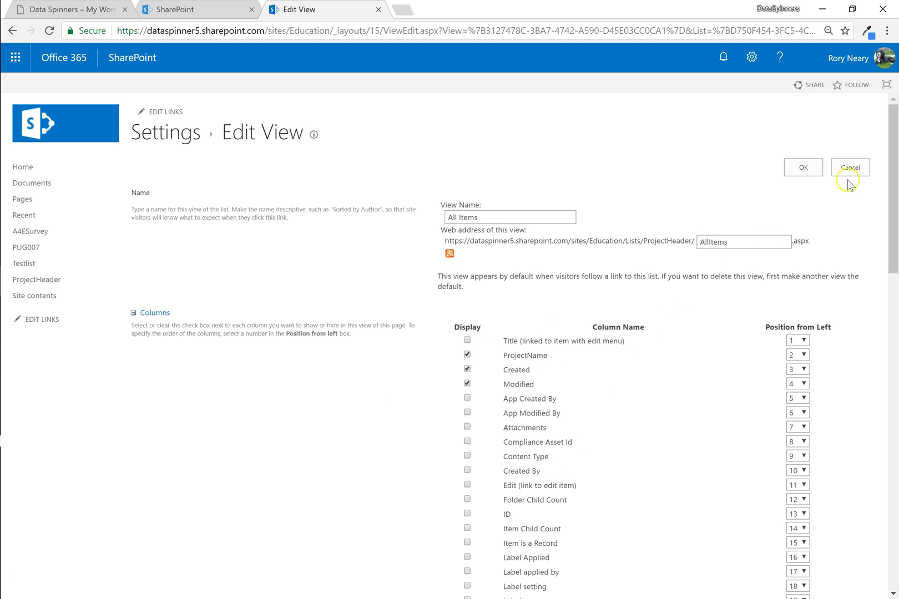
click(802, 168)
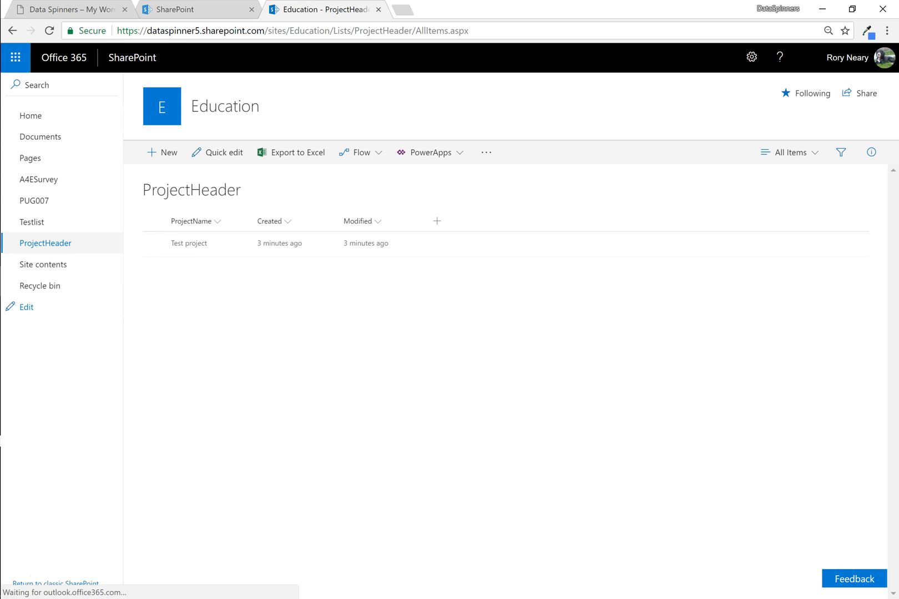
mouse_move(1, 249)
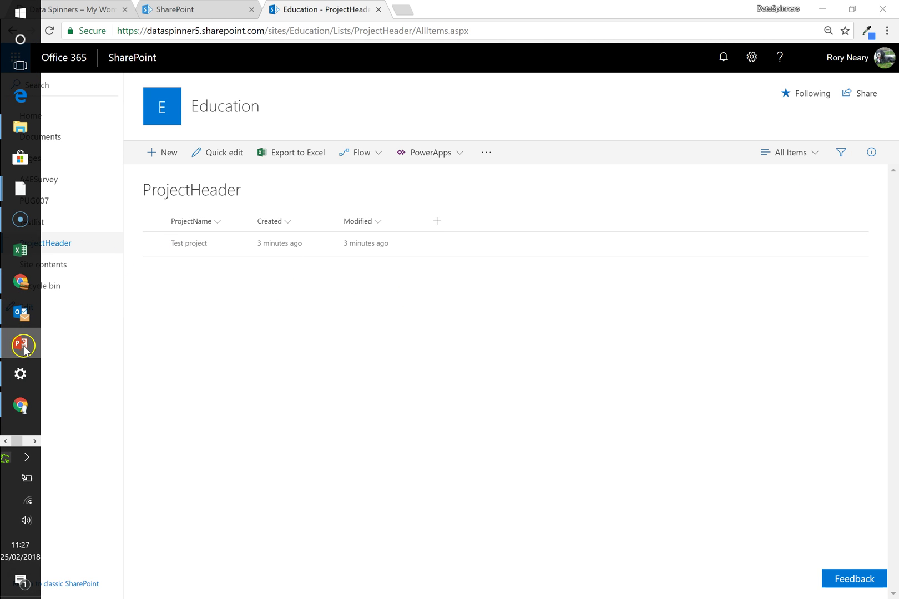
click(21, 345)
click(119, 276)
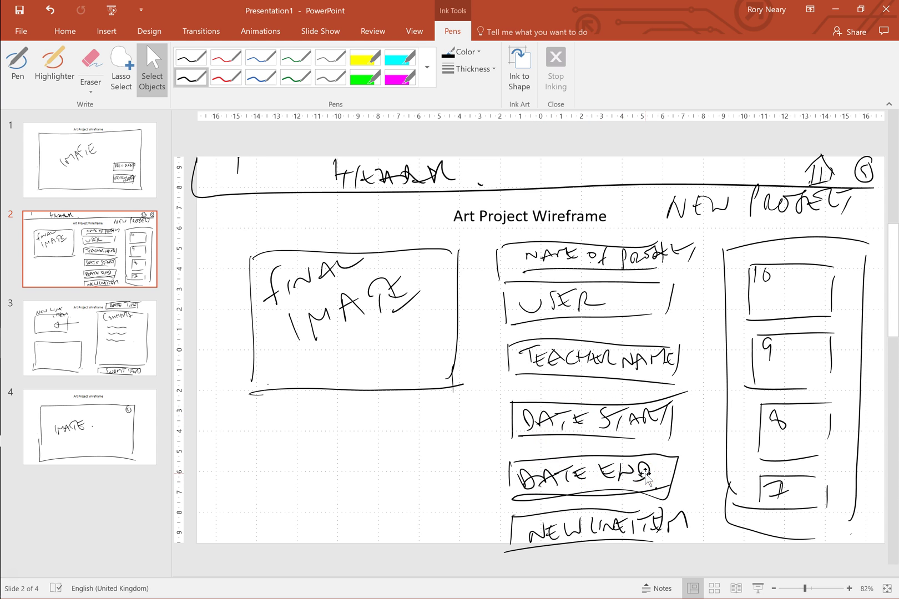
click(835, 9)
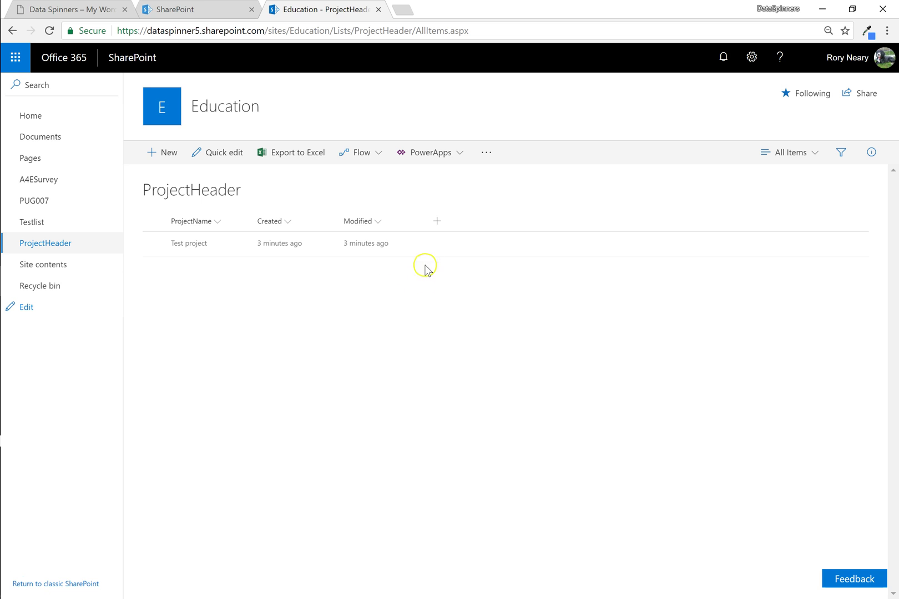
Create two Date columns named DateStarted and DateCompleted.
click(438, 222)
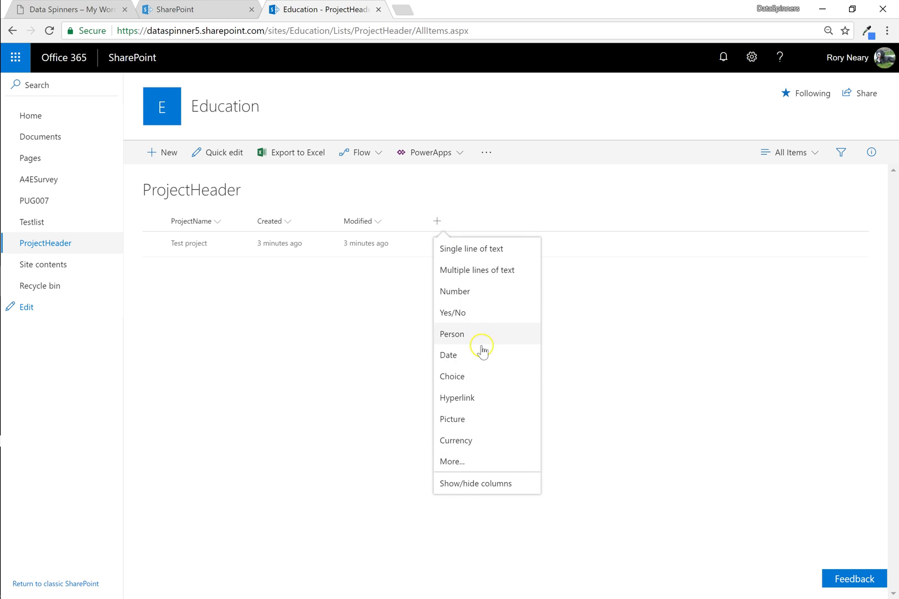
click(474, 357)
click(424, 342)
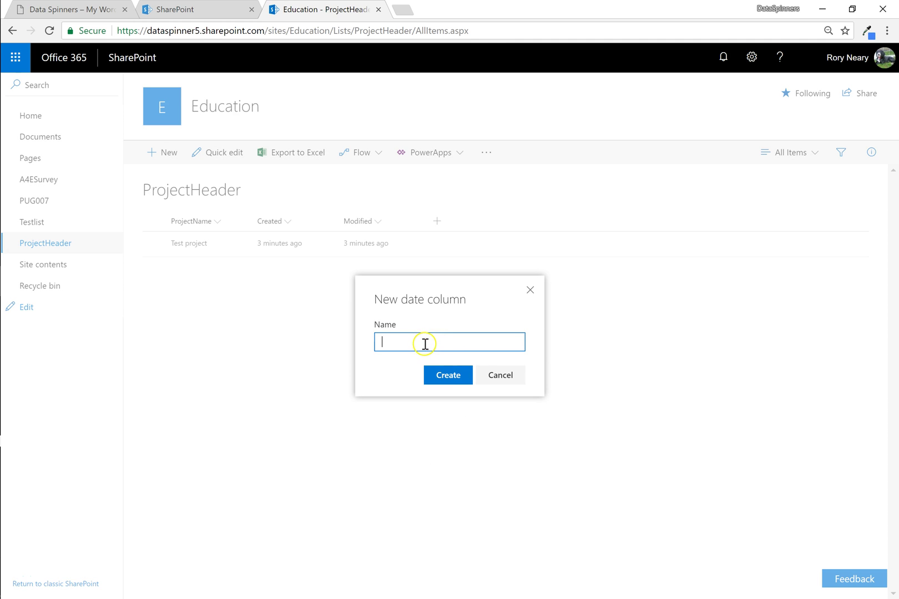
text(DateStarted)
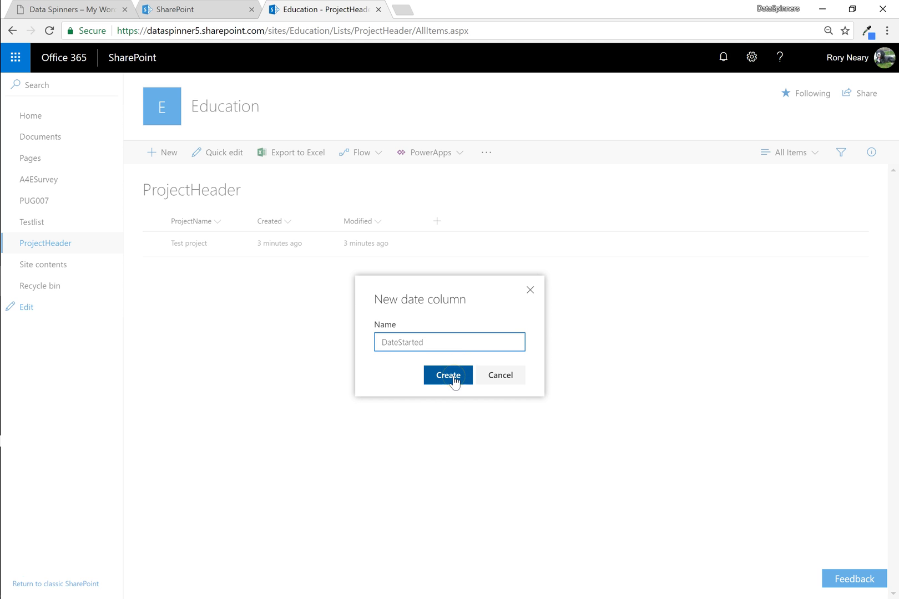
click(453, 380)
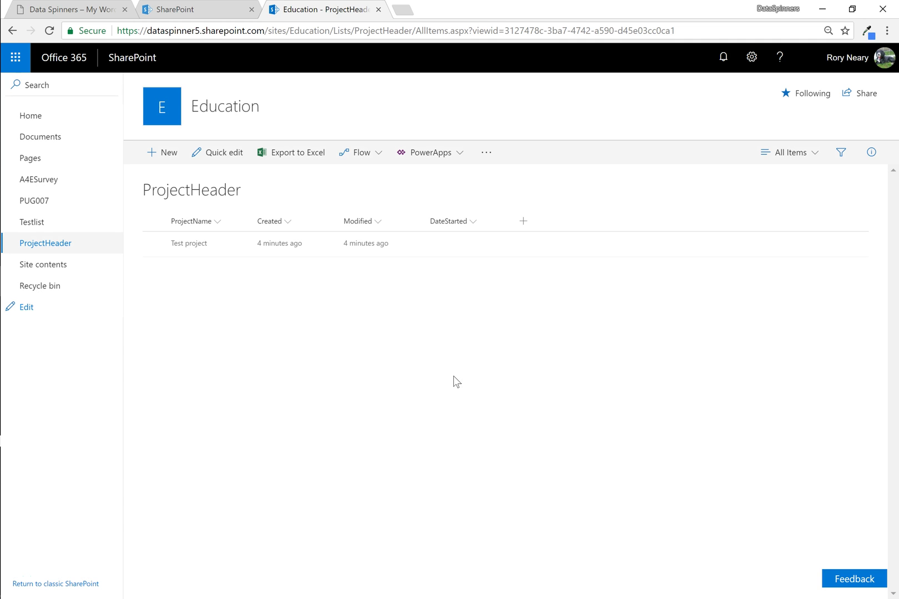
click(523, 221)
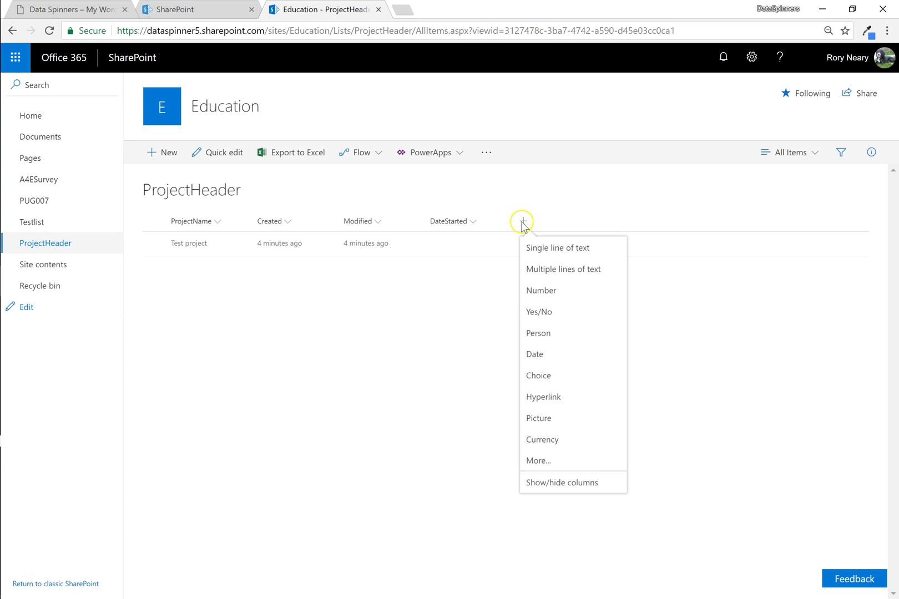
click(552, 354)
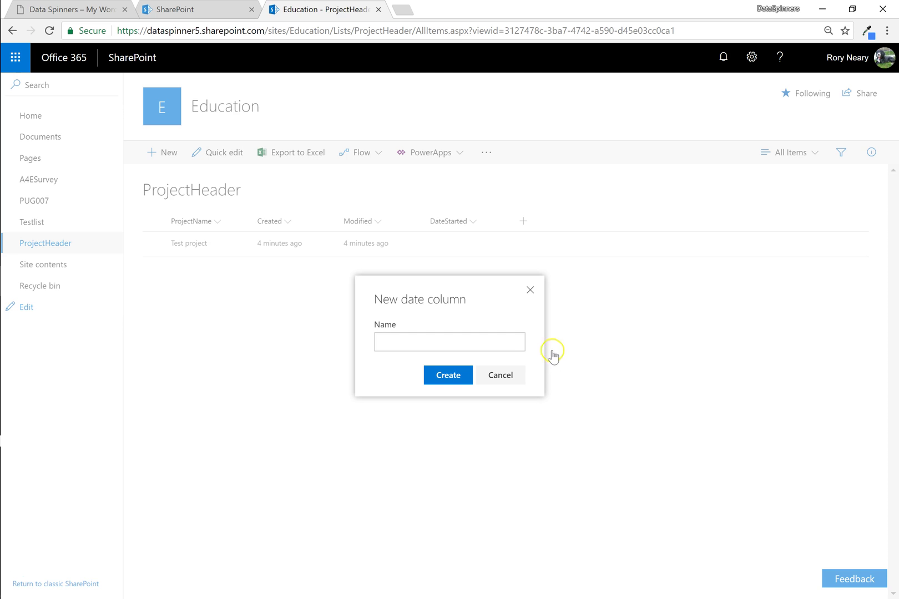
text(Date)
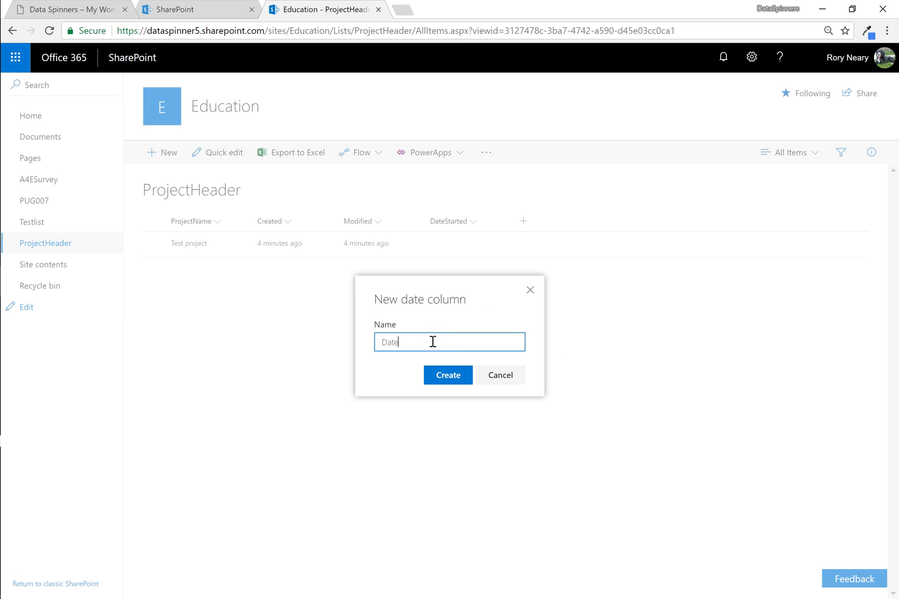
text(Completed)
click(449, 378)
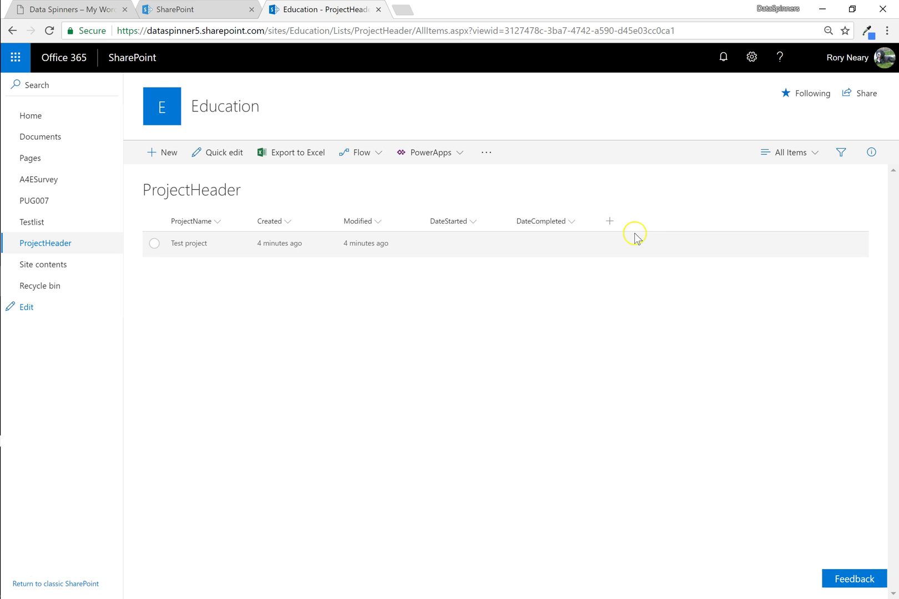
Create a Single line of text column named Teacher.
click(609, 223)
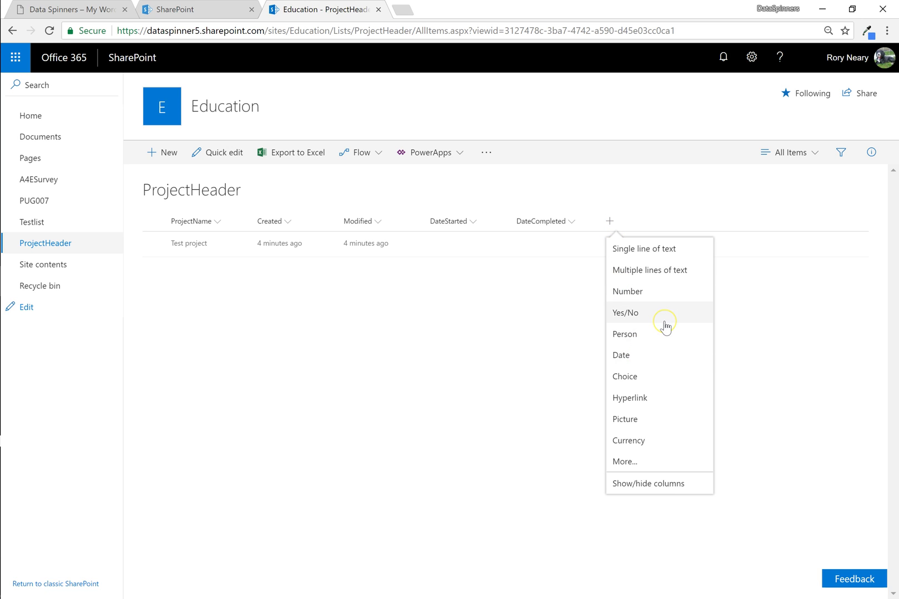
click(651, 353)
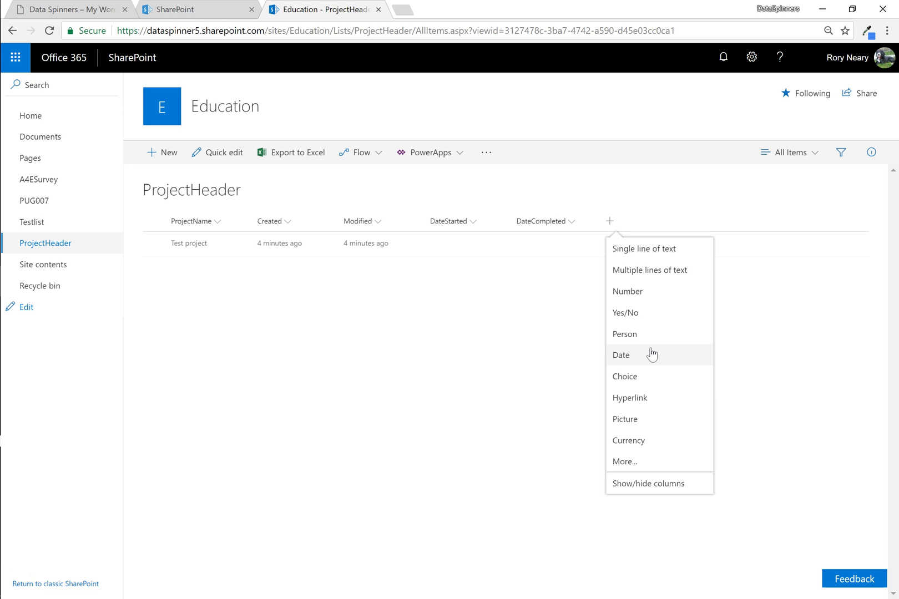
click(654, 249)
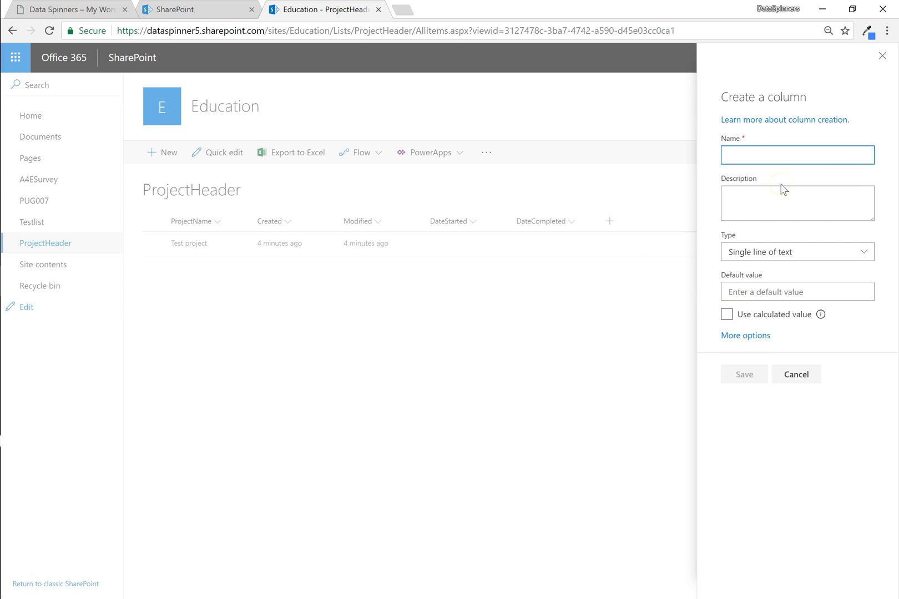
text(Teacher)
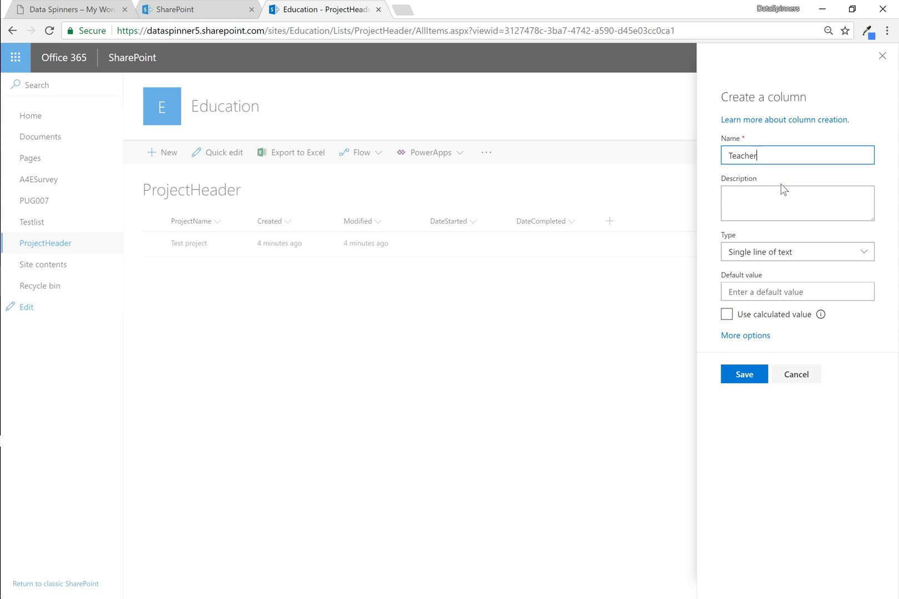
click(744, 375)
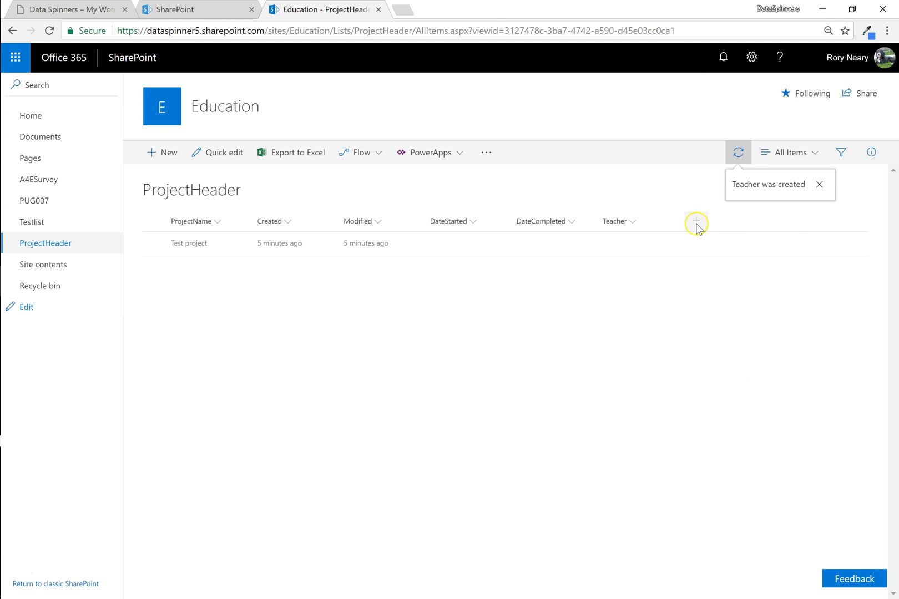
click(696, 223)
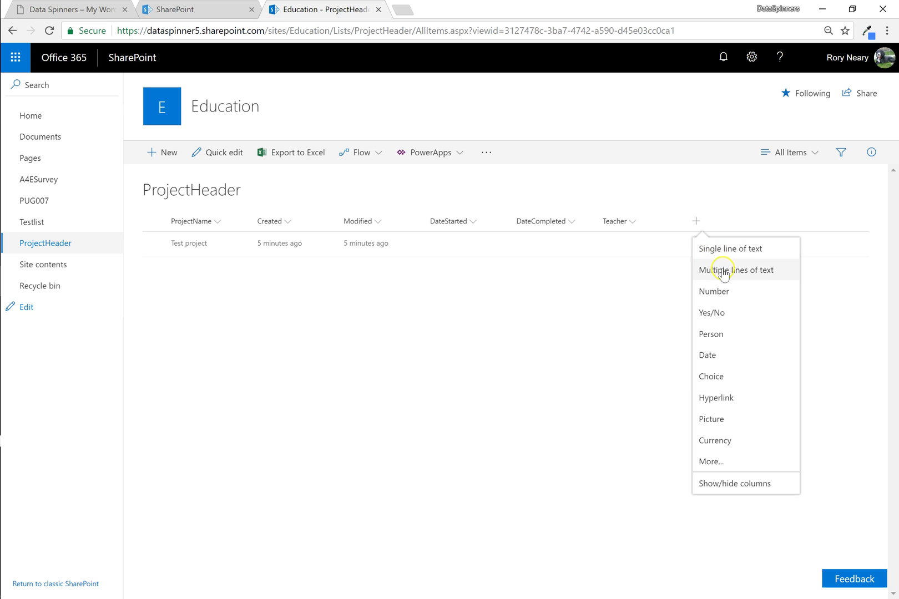
Create a Single line of text column named ProjectBrief, fixing the typed name.
click(723, 271)
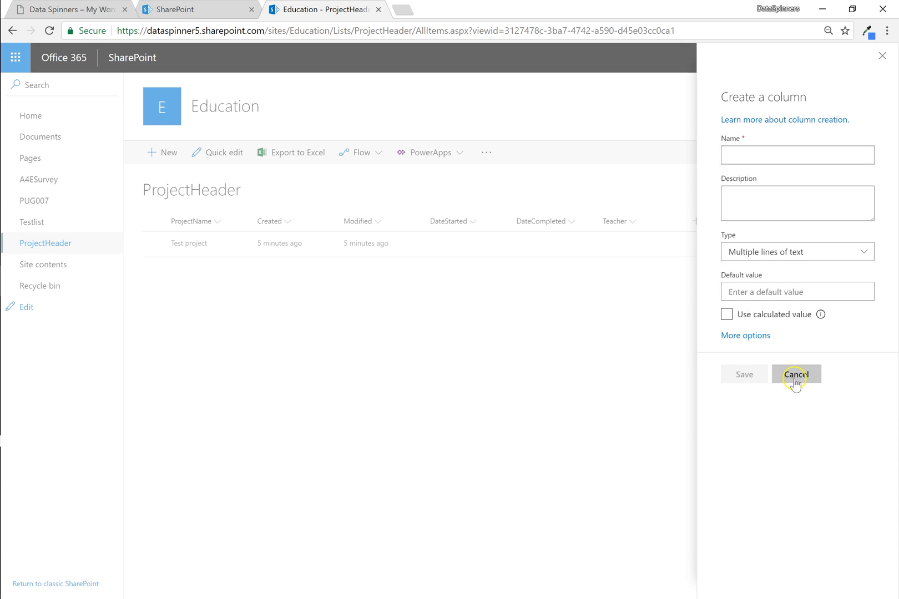
click(795, 376)
click(697, 223)
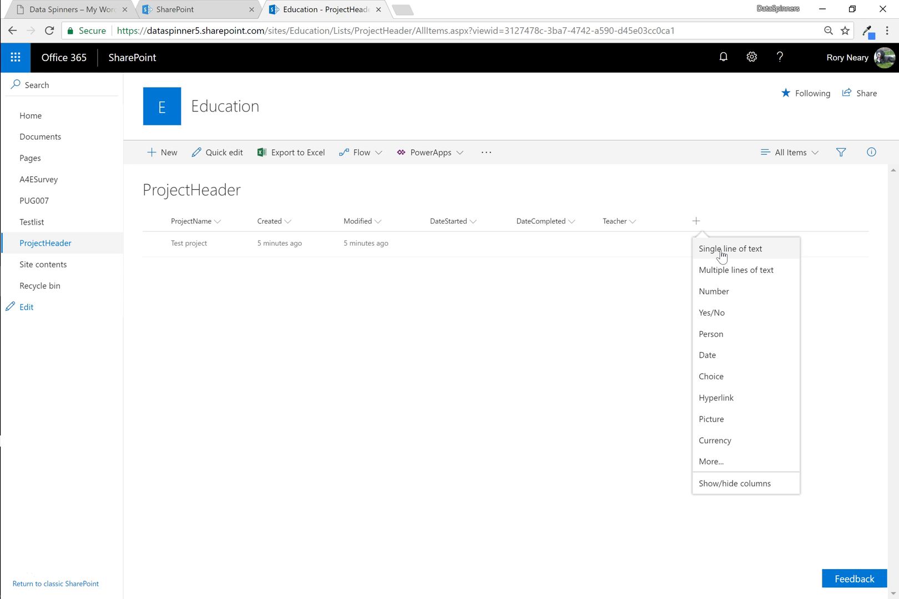
click(720, 251)
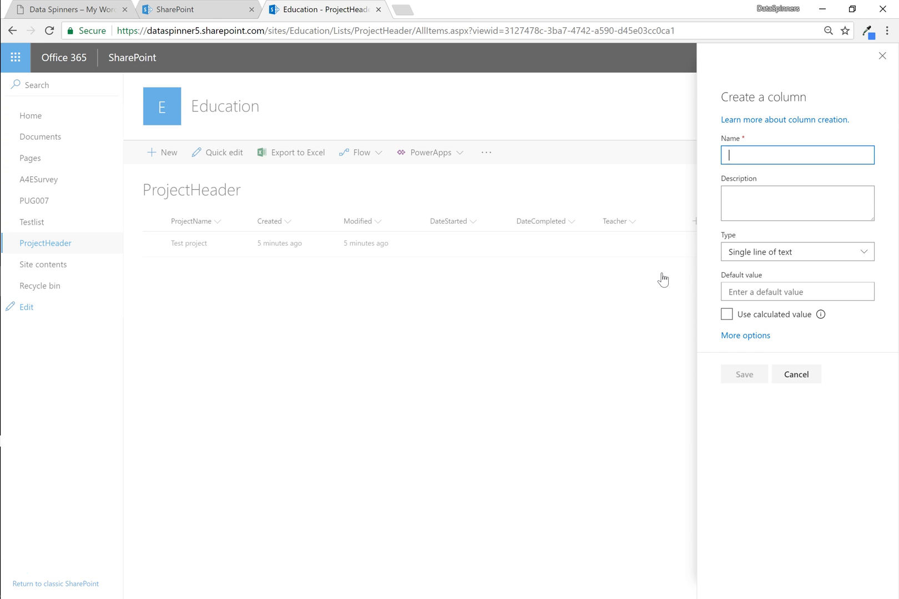
text(ProjectBiref)
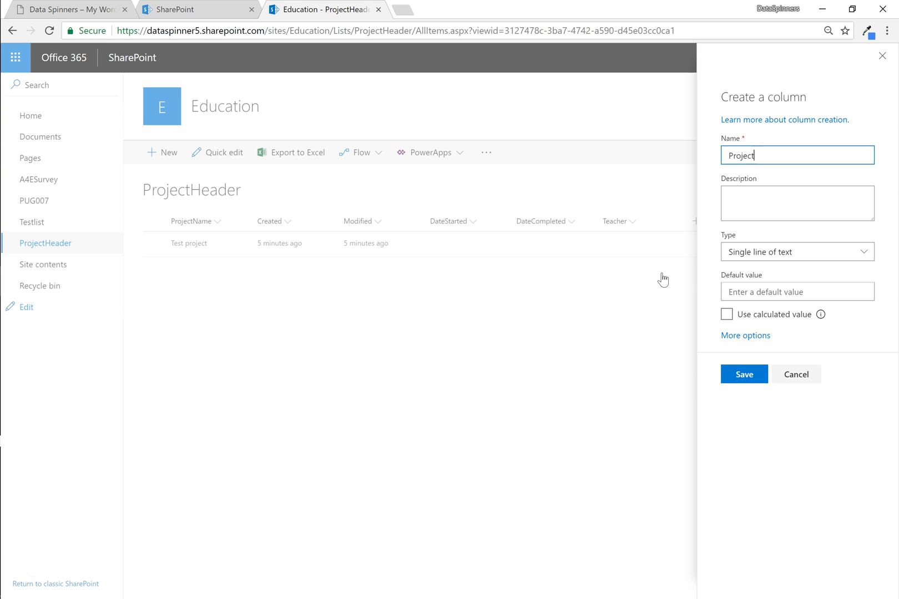
key(BackSpace)
key(BackSpace)
key(BackSpace)
key(BackSpace)
text(rief)
click(746, 375)
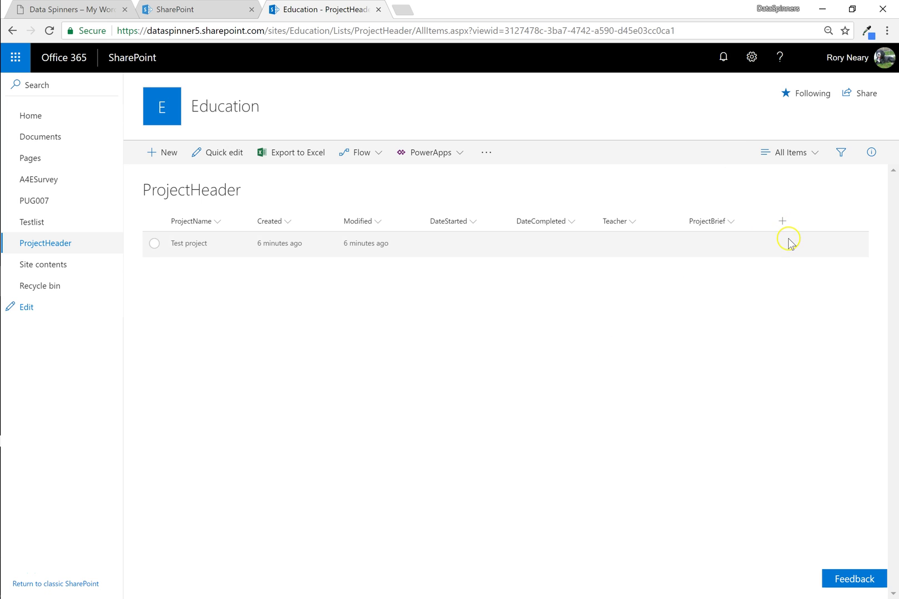
Create a Multiple lines of text column named FinalProjectImg.
click(782, 222)
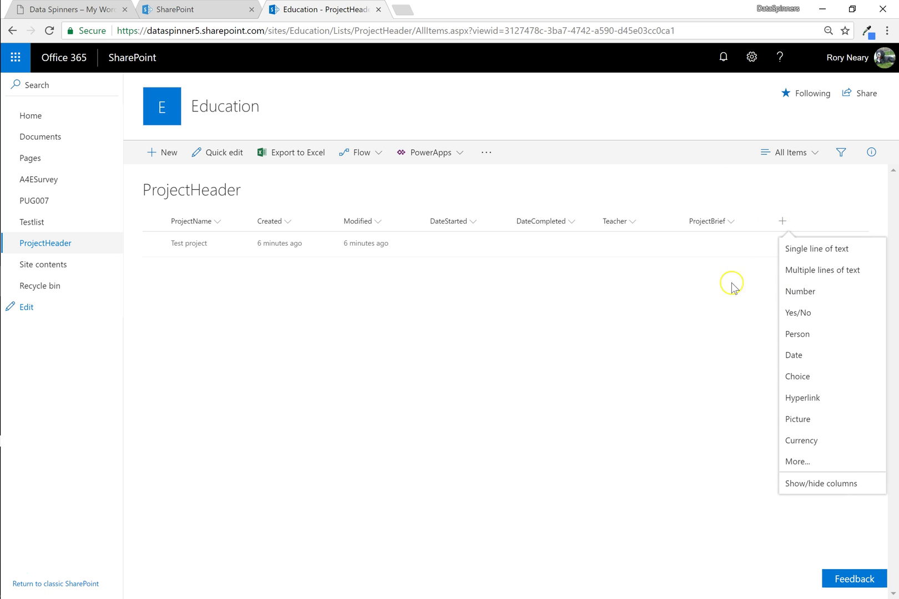
click(804, 269)
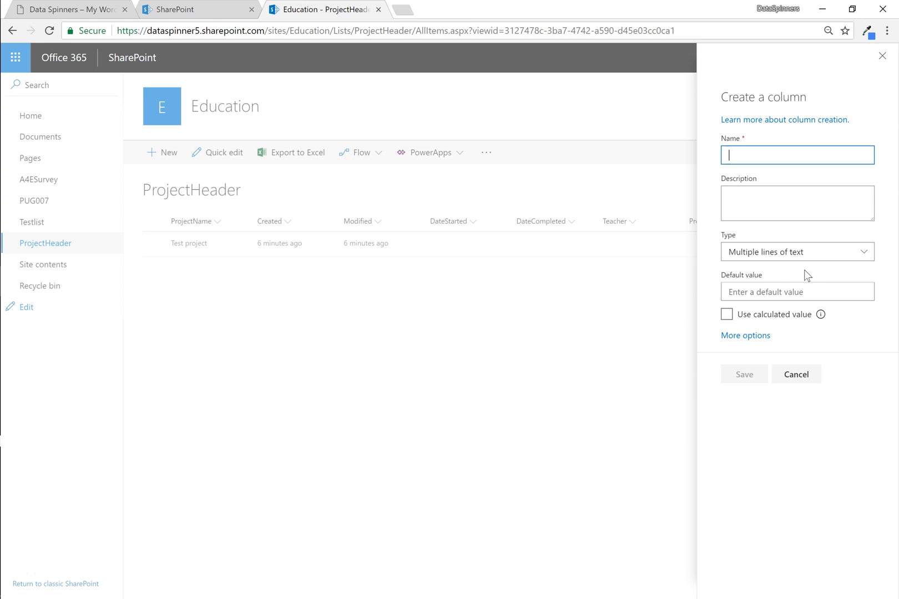
text(Final)
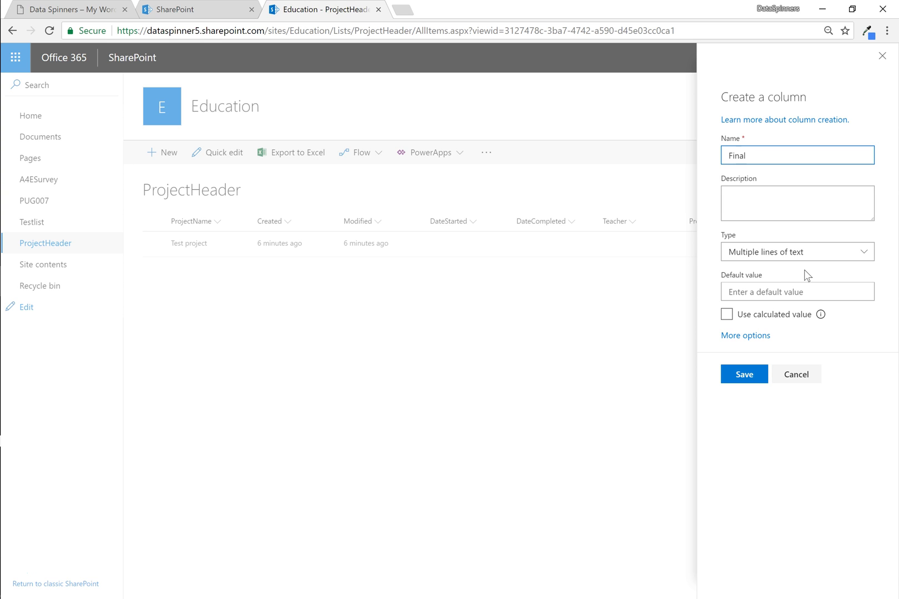
text(ProjectImg)
click(746, 376)
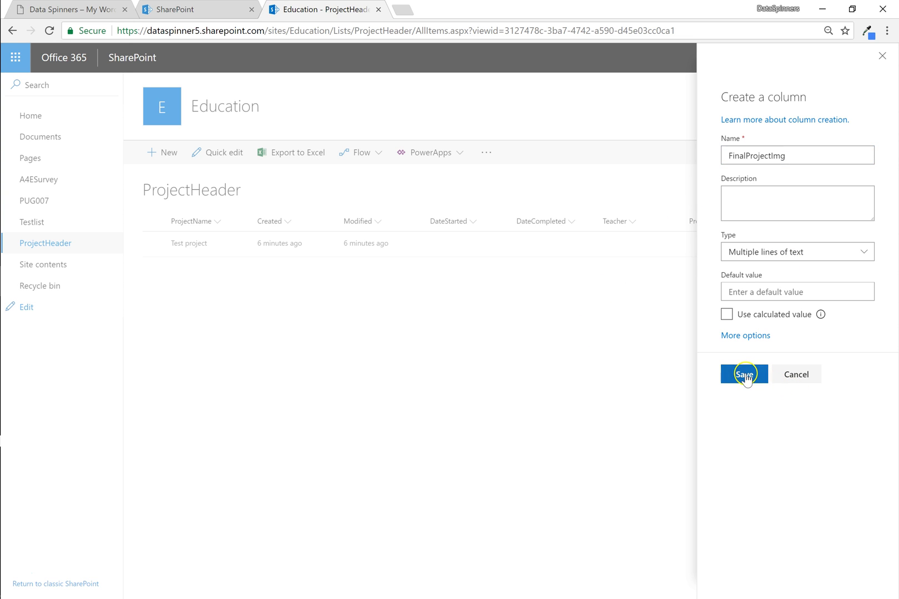